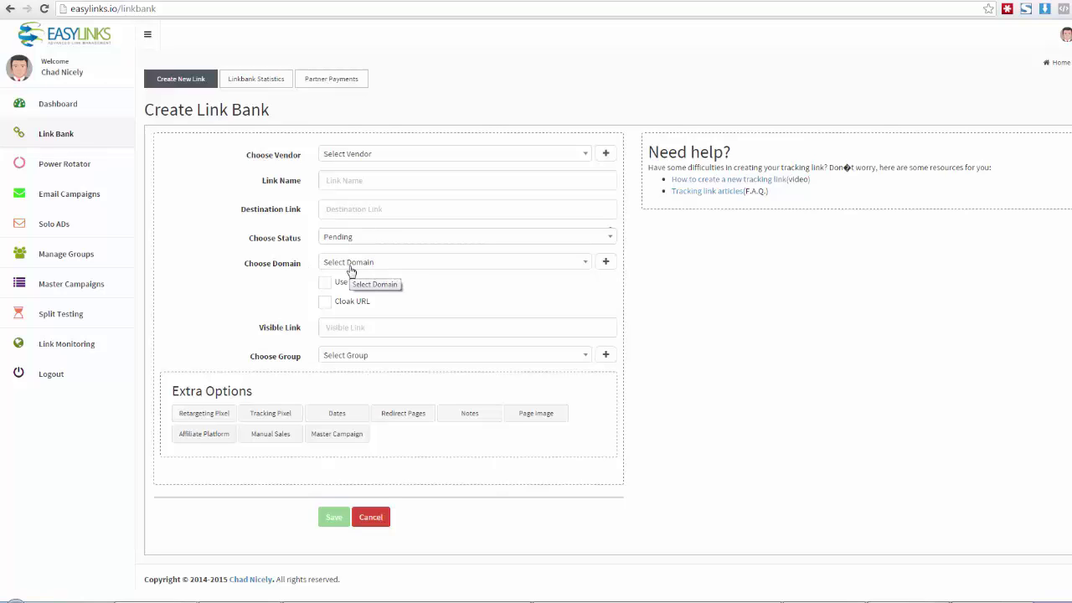
Step: Drop the admin domain and use profitventures.us with visible link hostgator (profitventures.us/hostgator)
left_click(324, 283)
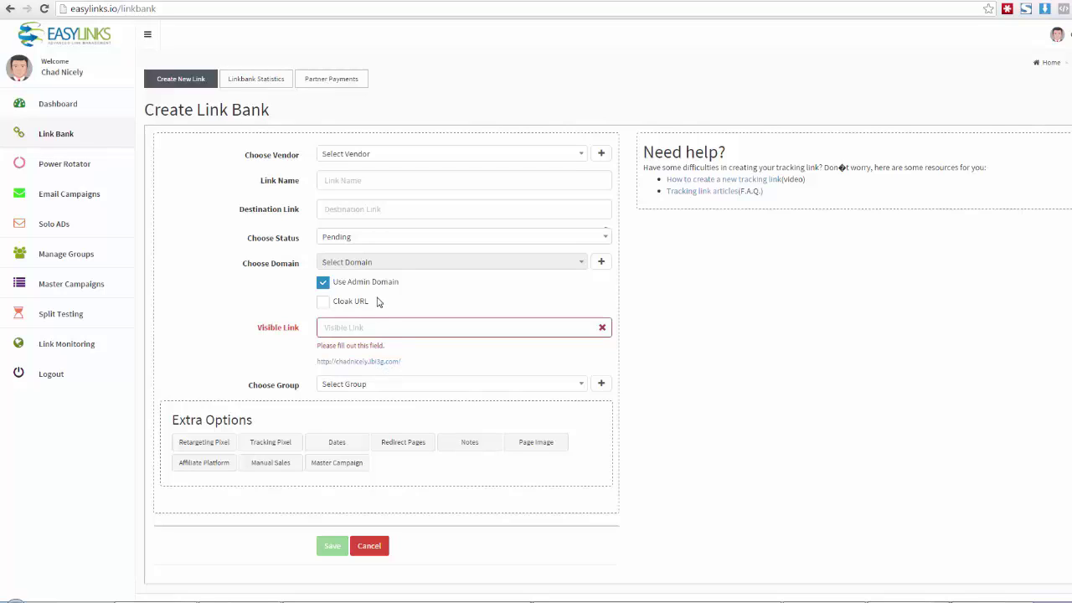
left_click(323, 282)
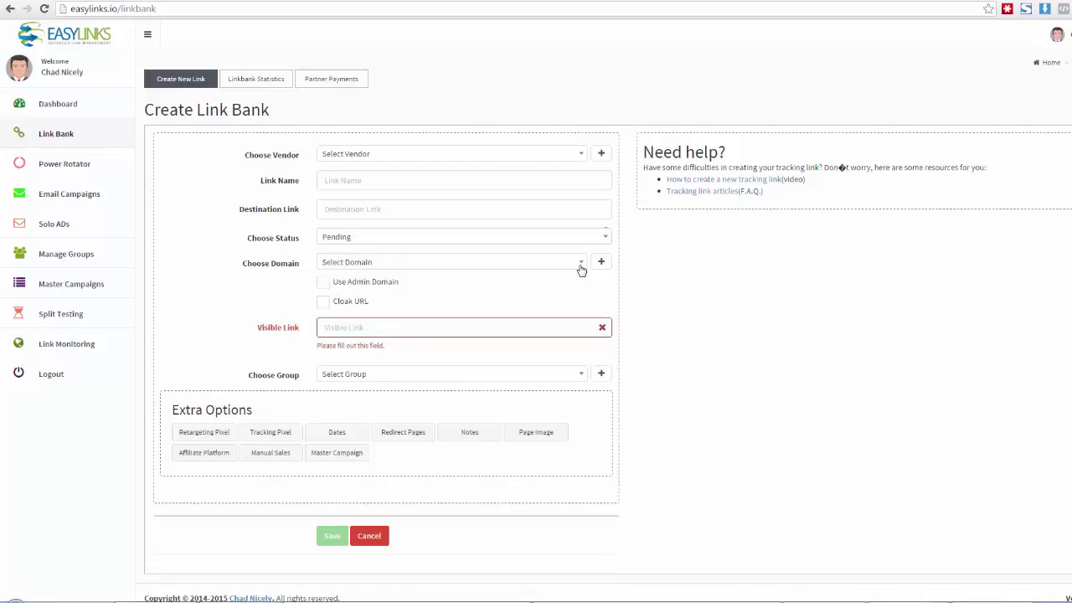
left_click(582, 270)
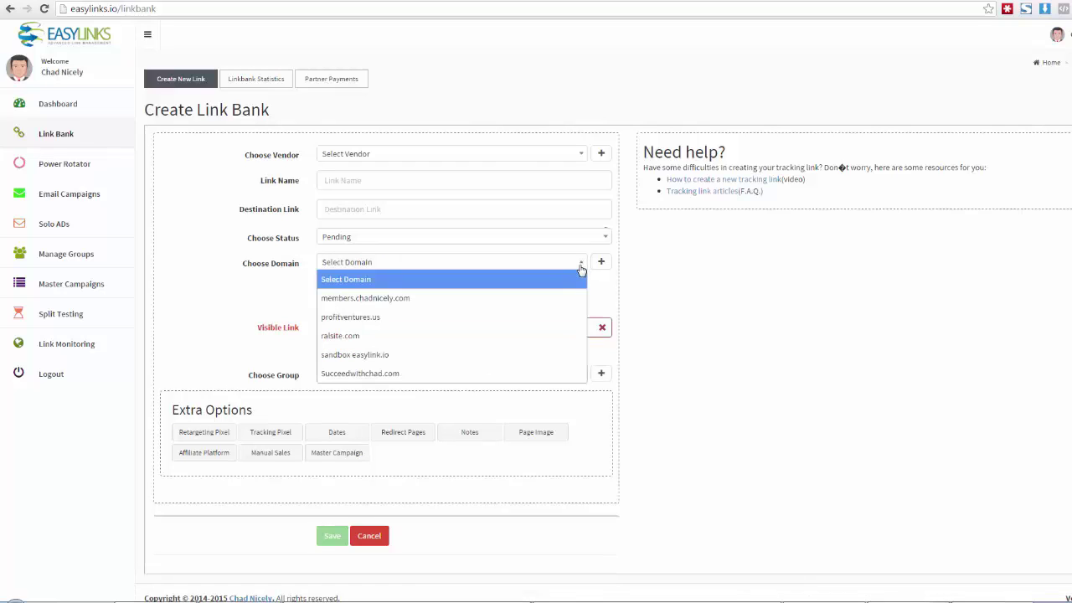
left_click(361, 318)
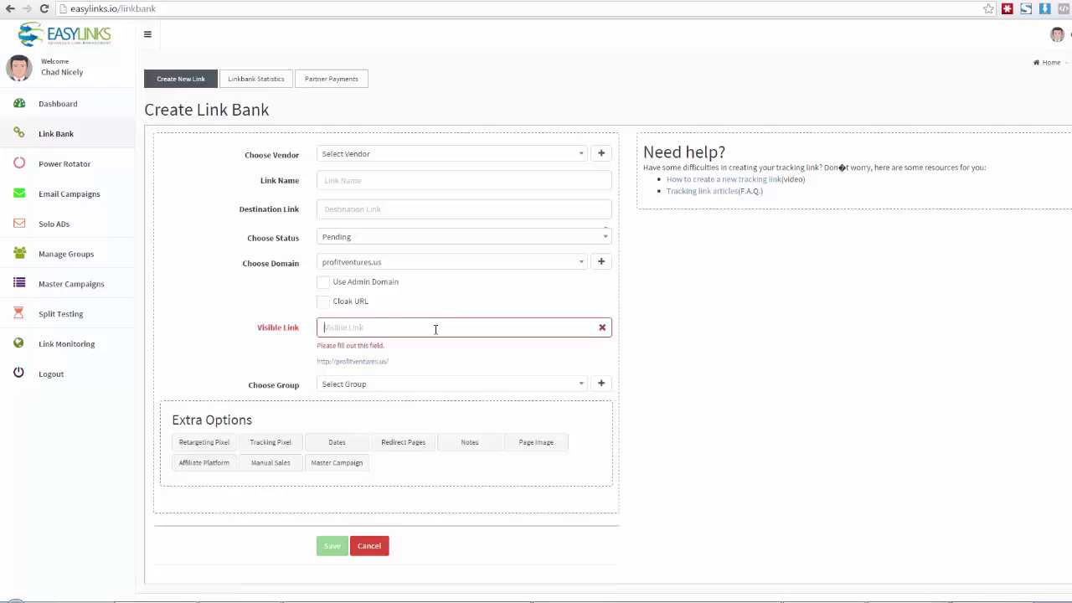
type("hostgaro")
type("to")
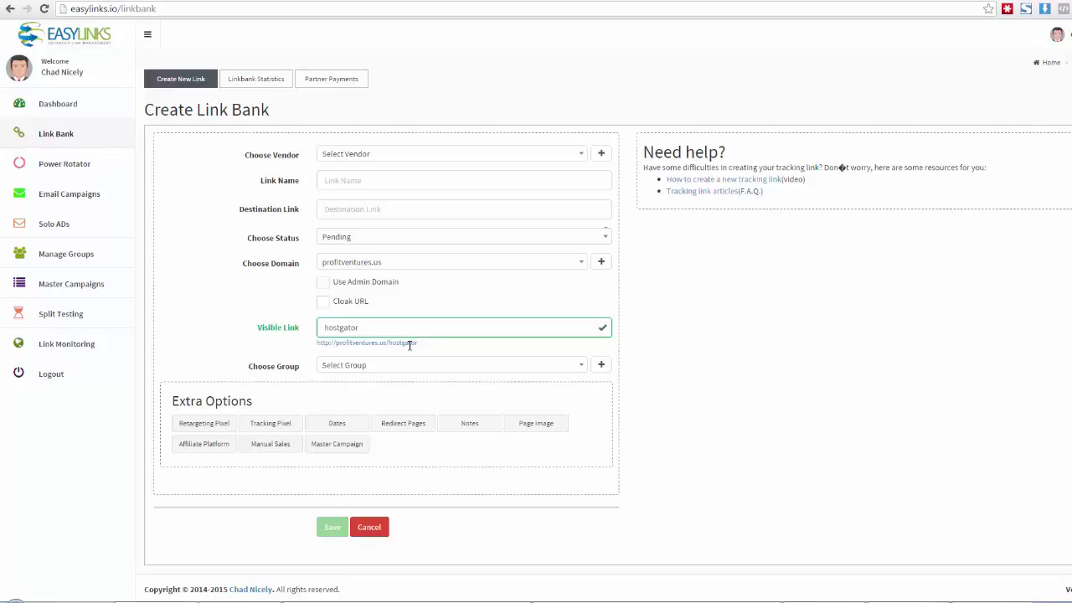
left_click_drag(421, 347, 311, 345)
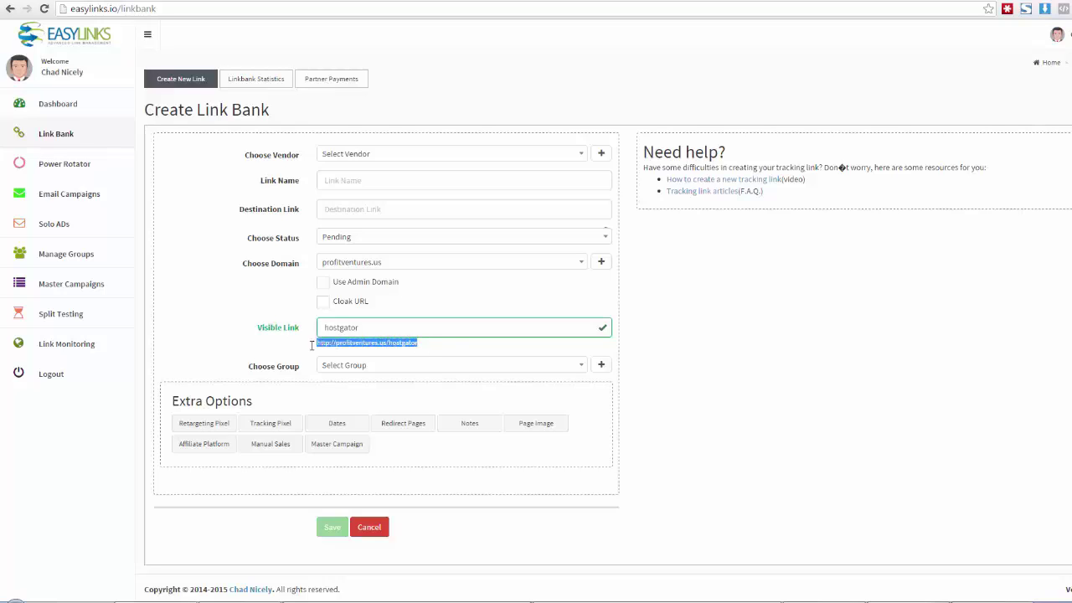
left_click(721, 345)
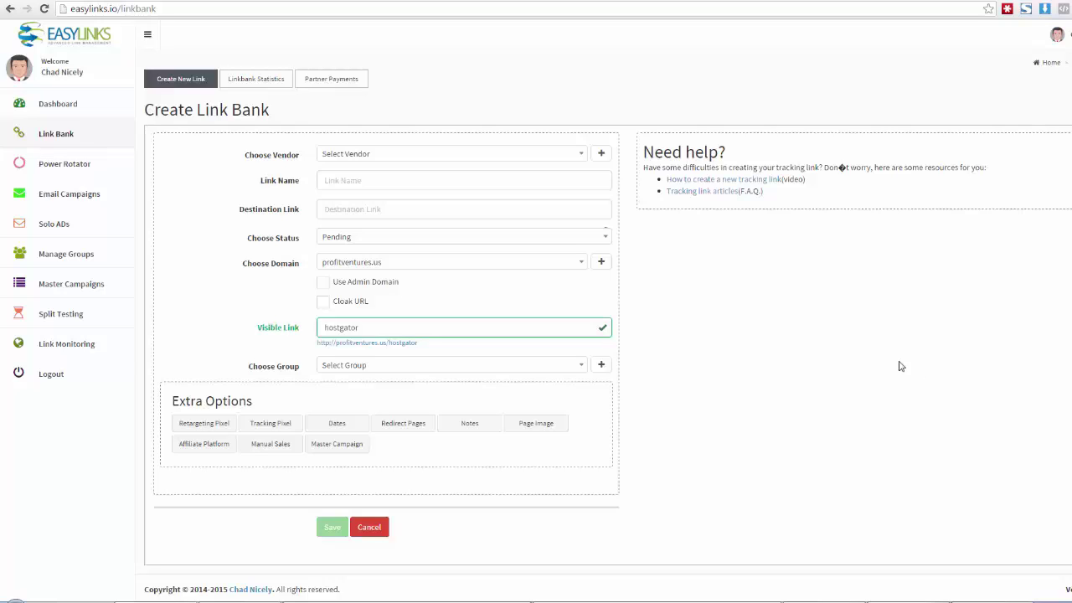
Step: Under Manage Groups > Domains, add a user domain named profitventures.xyz with slug bonus
left_click(72, 256)
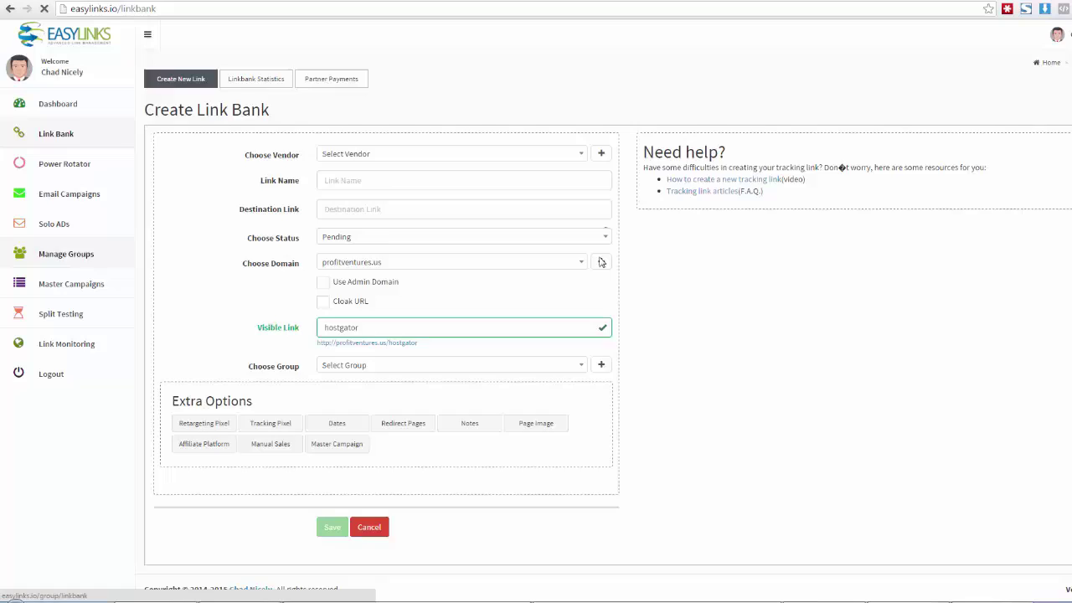
left_click(553, 84)
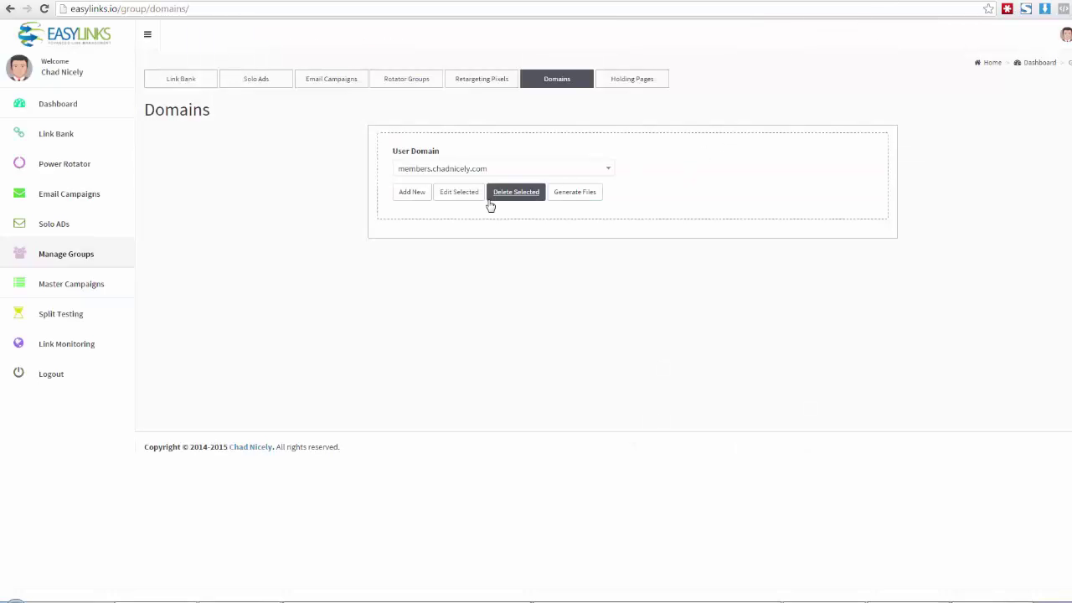
left_click(411, 194)
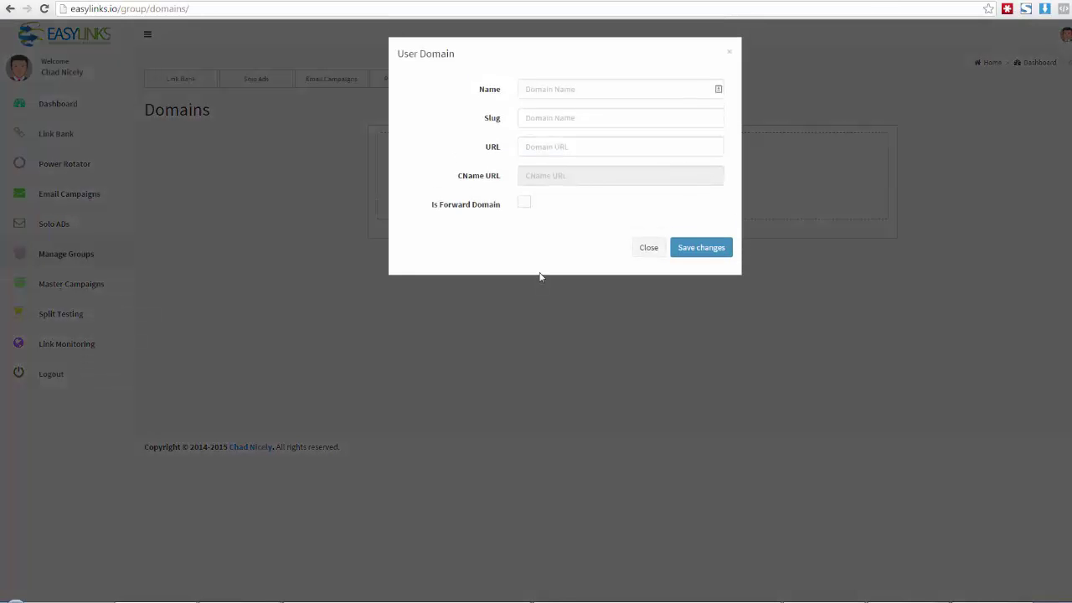
left_click(558, 94)
type("p")
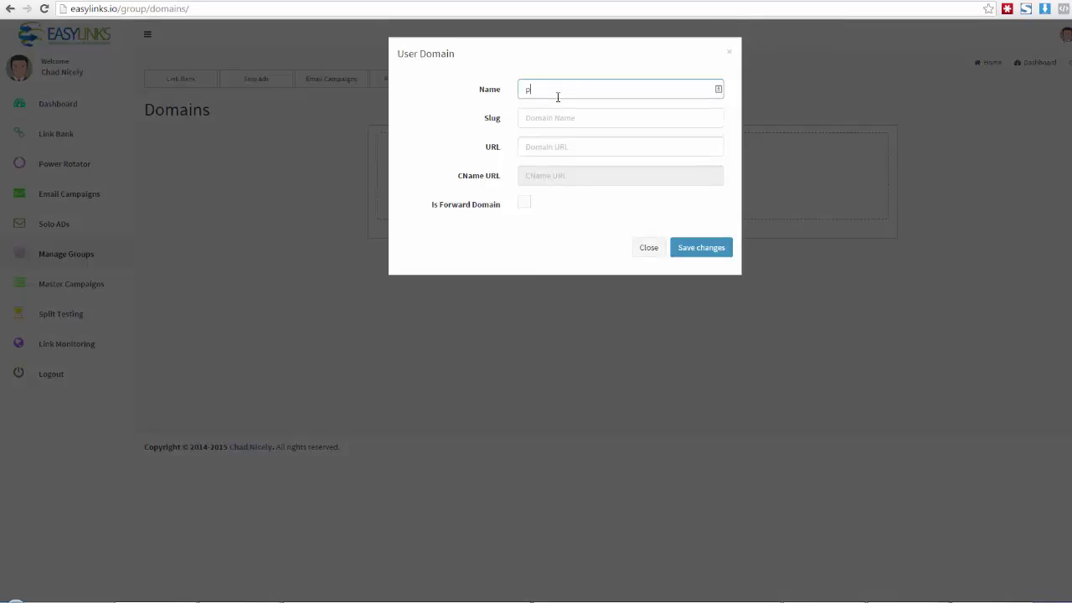
type("rofitventures.xyz")
left_click(551, 119)
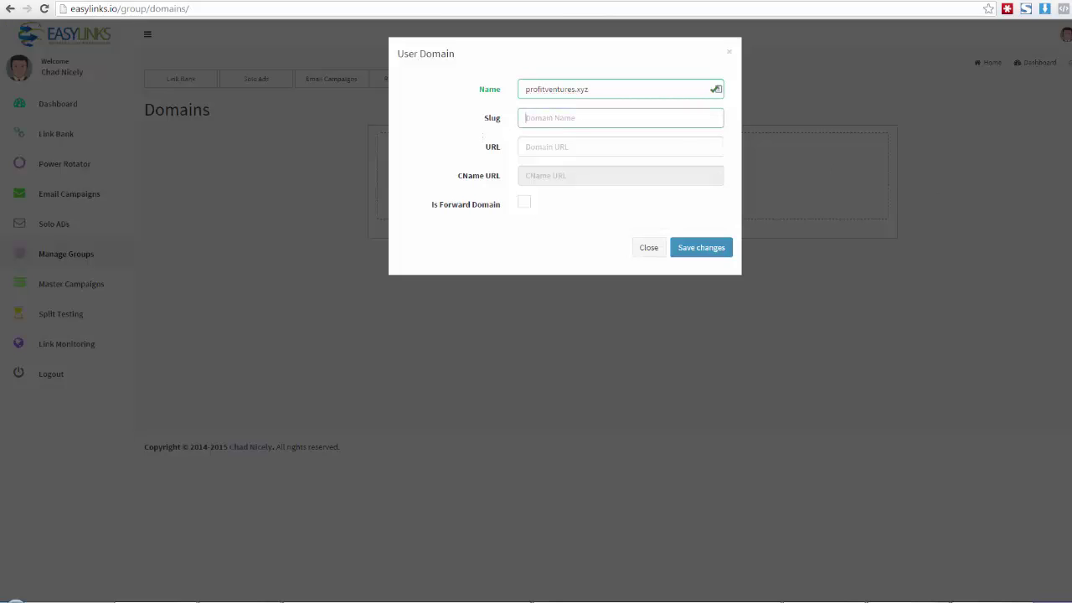
key("Return")
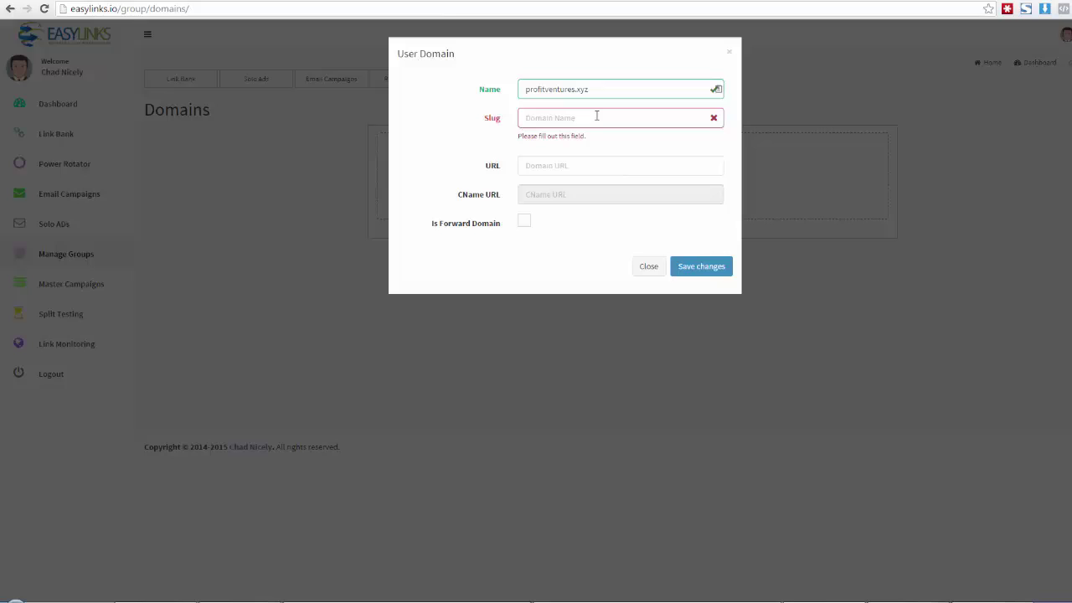
type("bonus")
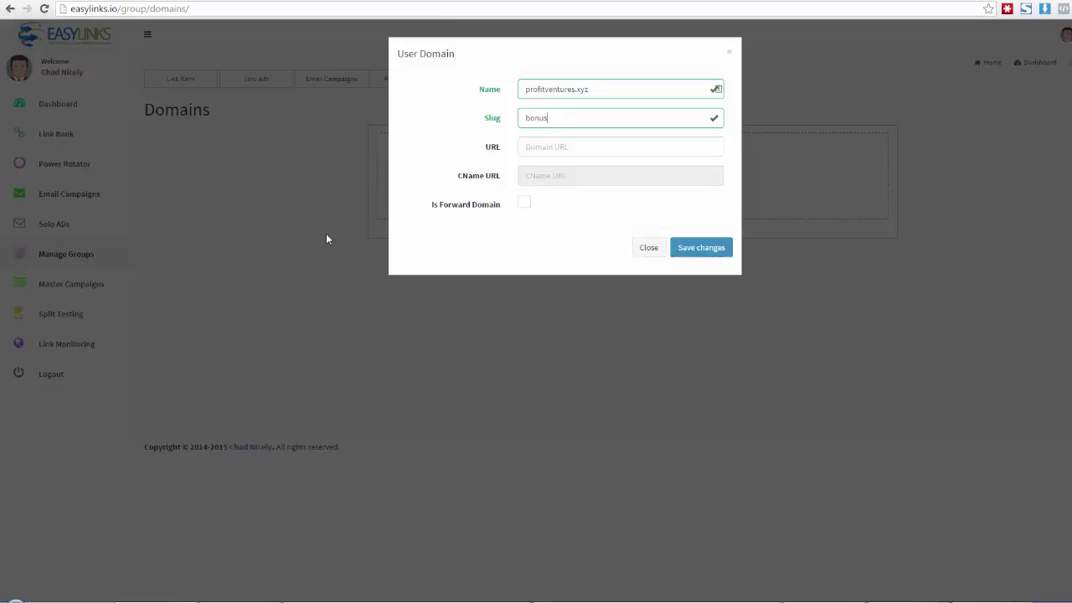
left_click(600, 91)
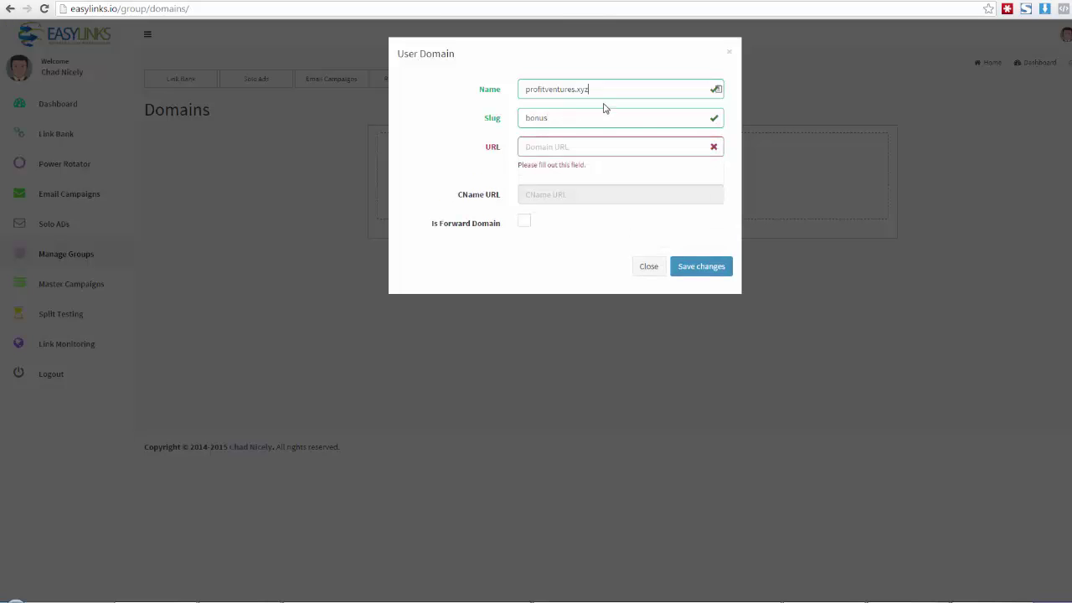
left_click_drag(588, 89, 522, 90)
right_click(550, 96)
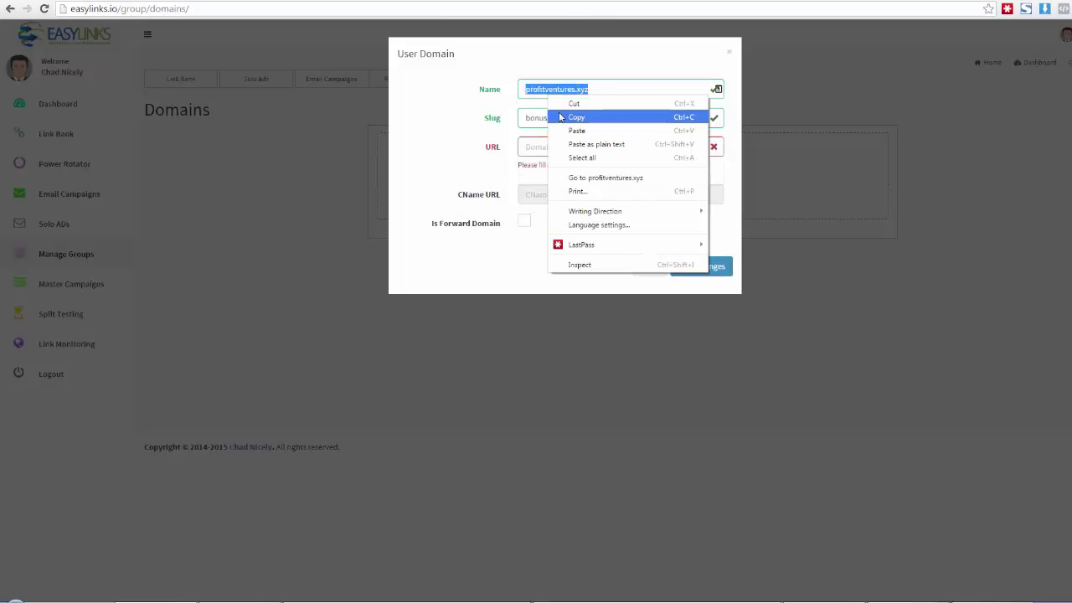
left_click(561, 117)
right_click(545, 143)
left_click(573, 211)
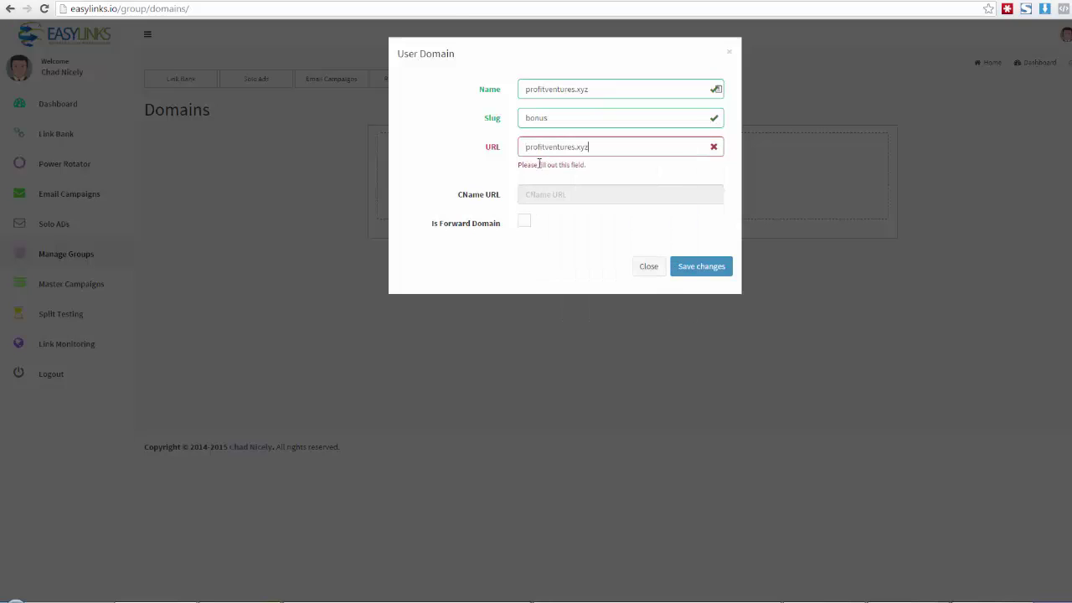
key("Home")
type("http")
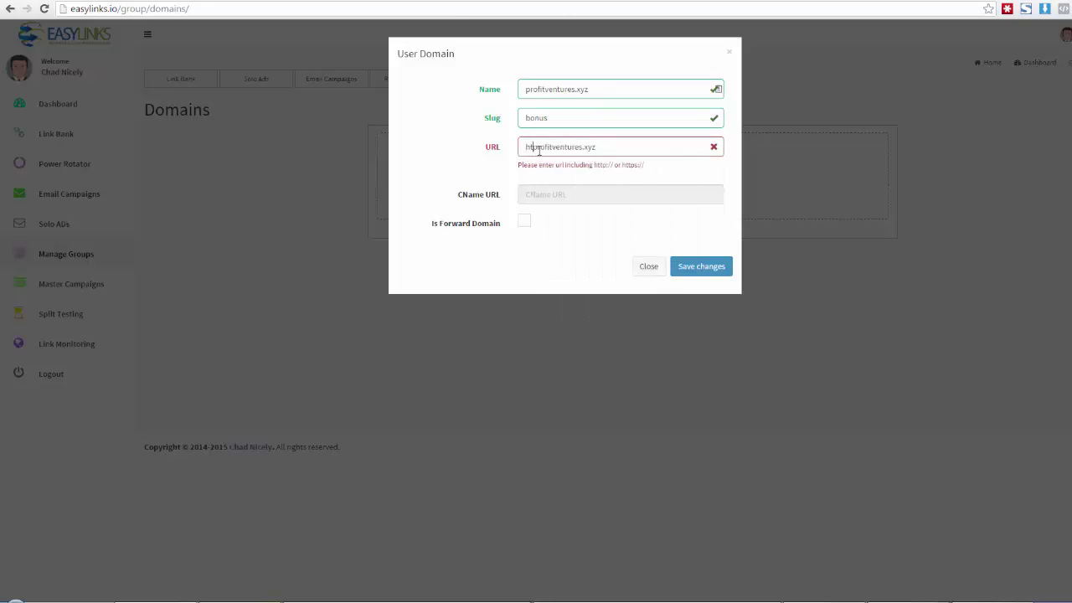
type("://")
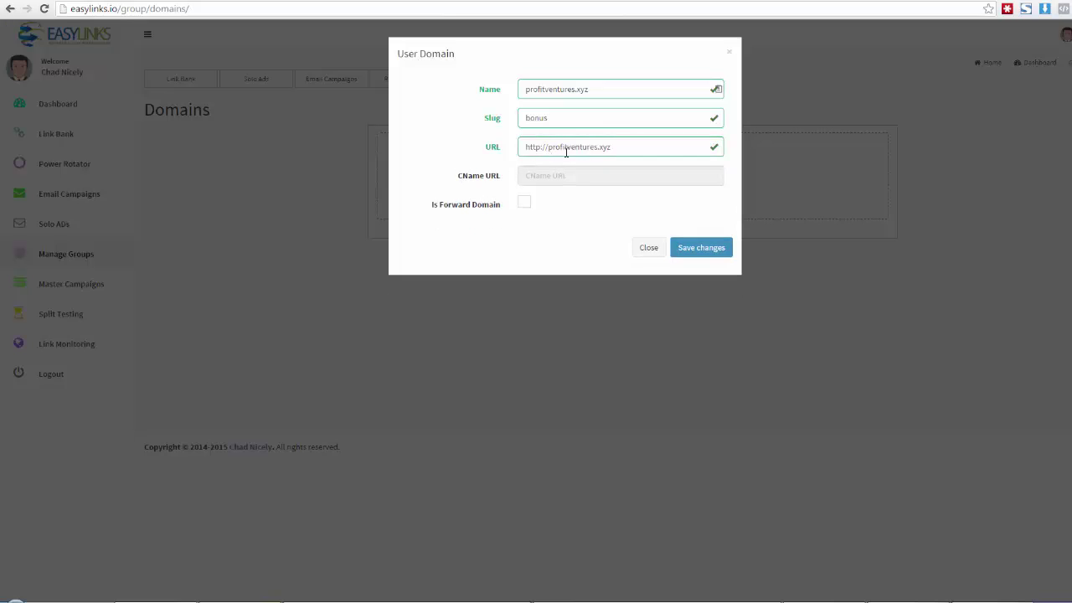
Step: Mark it as a forward domain, note the generated CName URL, and save
left_click(525, 205)
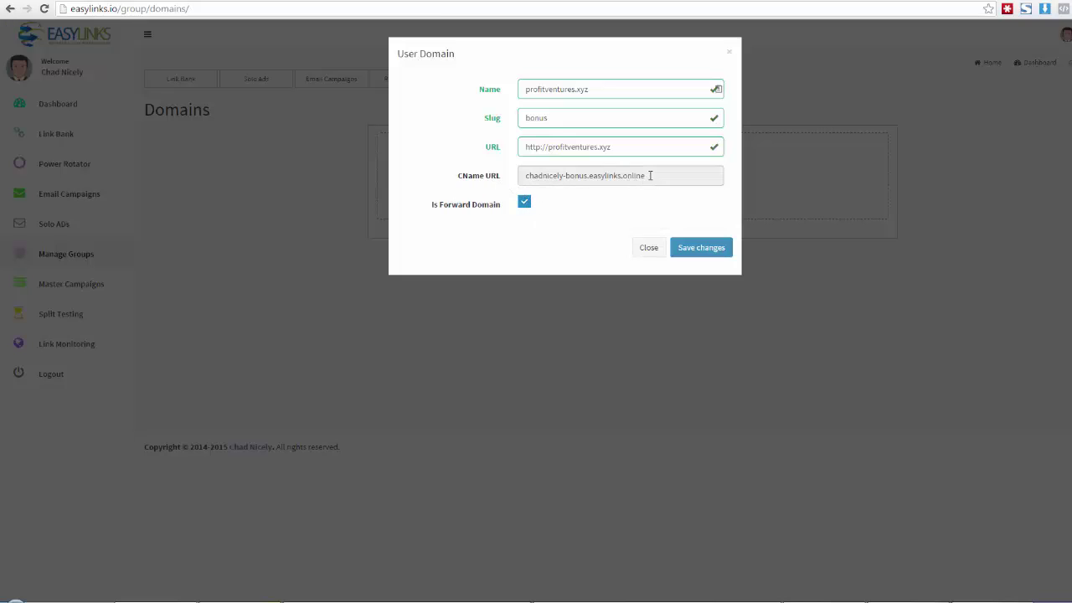
left_click_drag(648, 175, 526, 176)
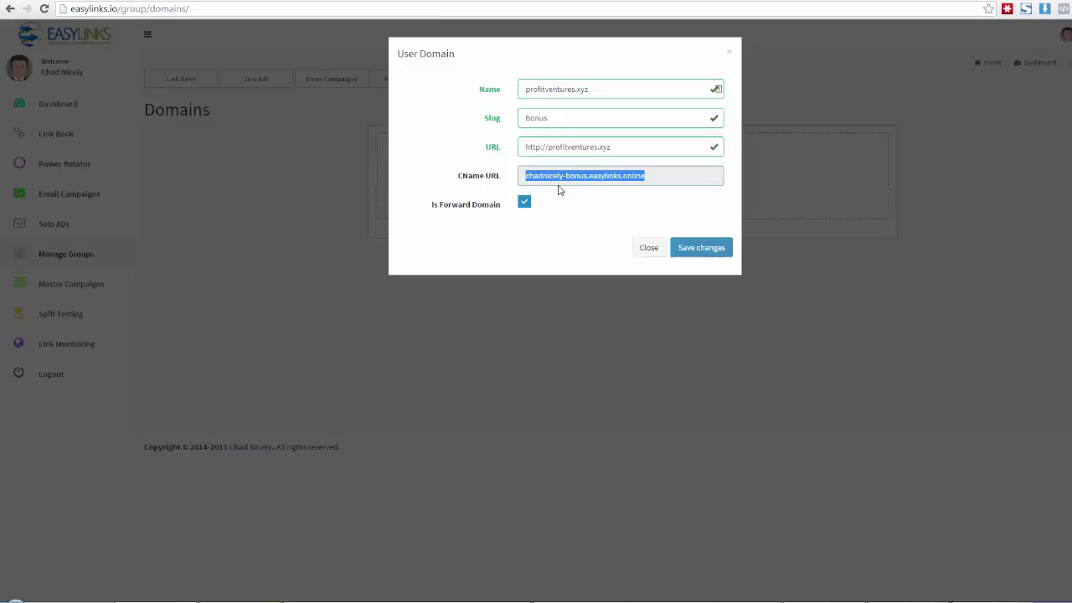
left_click(589, 154)
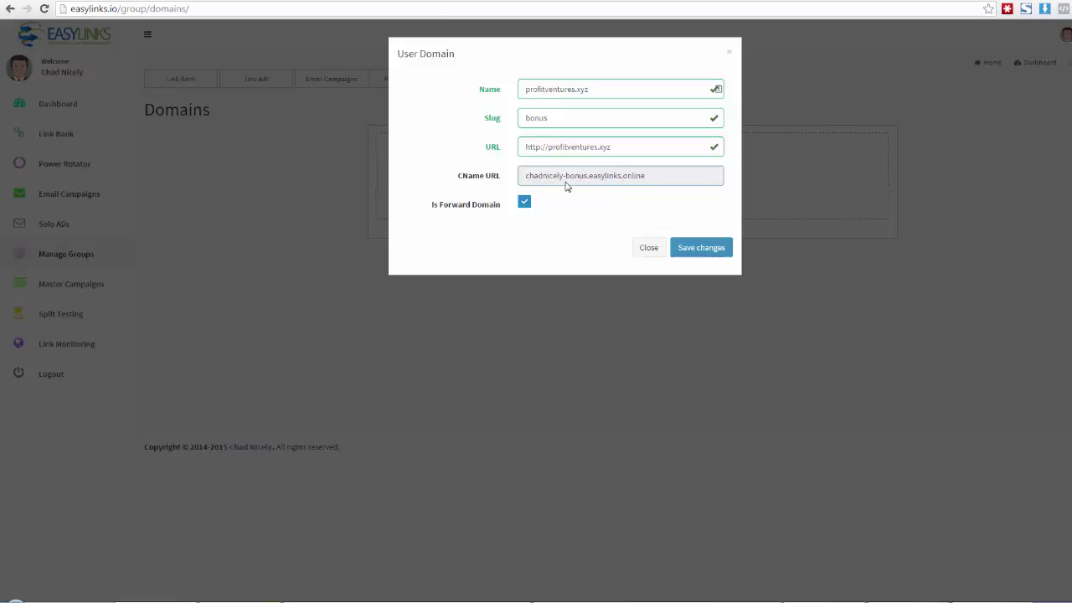
left_click_drag(653, 179, 525, 178)
key("ctrl+c")
left_click(635, 183)
left_click(699, 252)
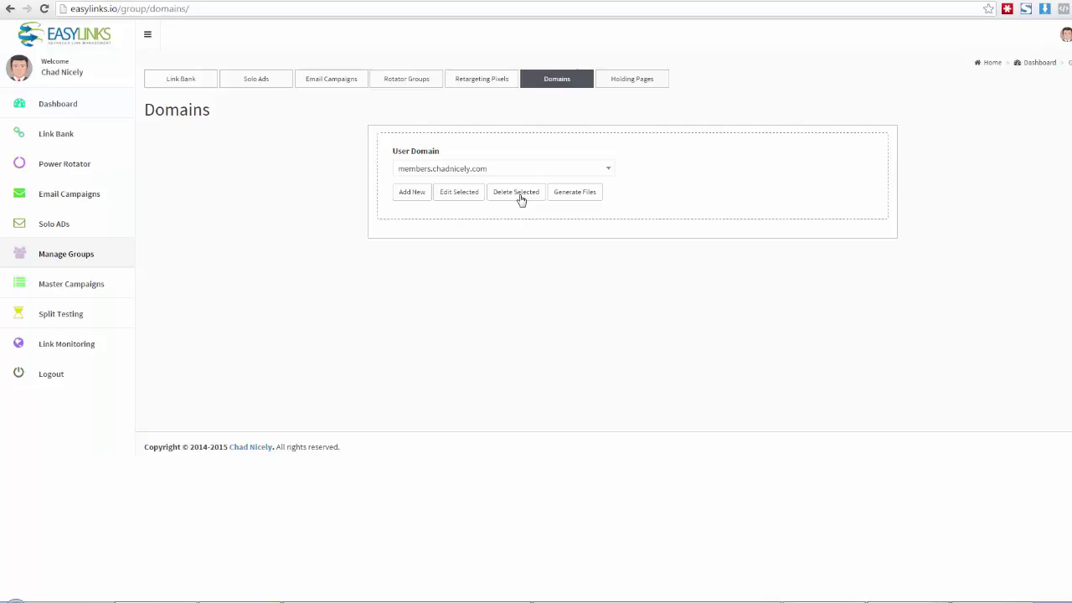
left_click(608, 174)
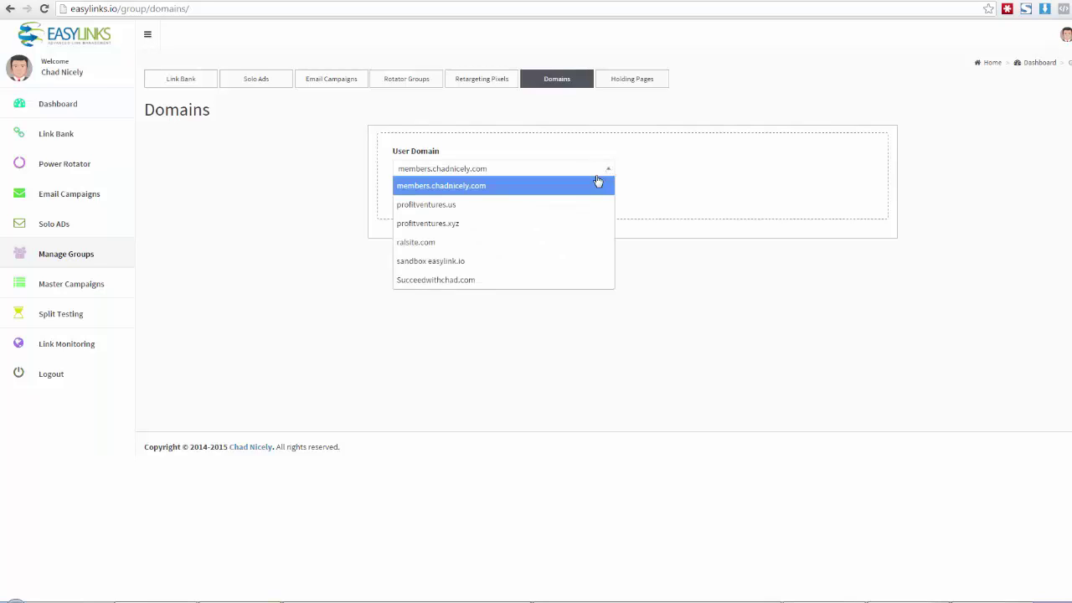
left_click(441, 228)
left_click(458, 193)
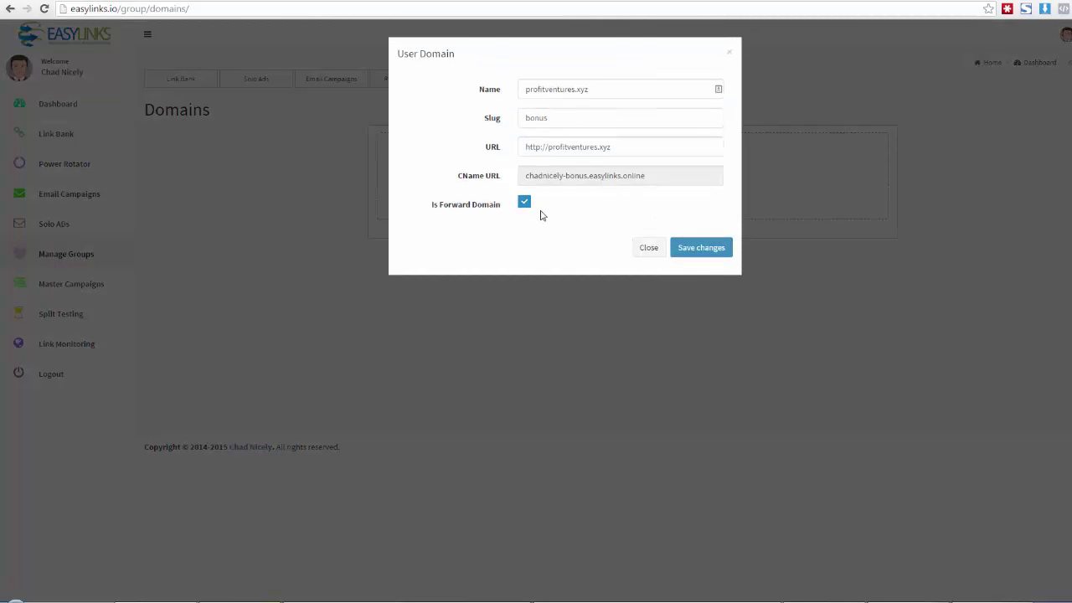
left_click(651, 254)
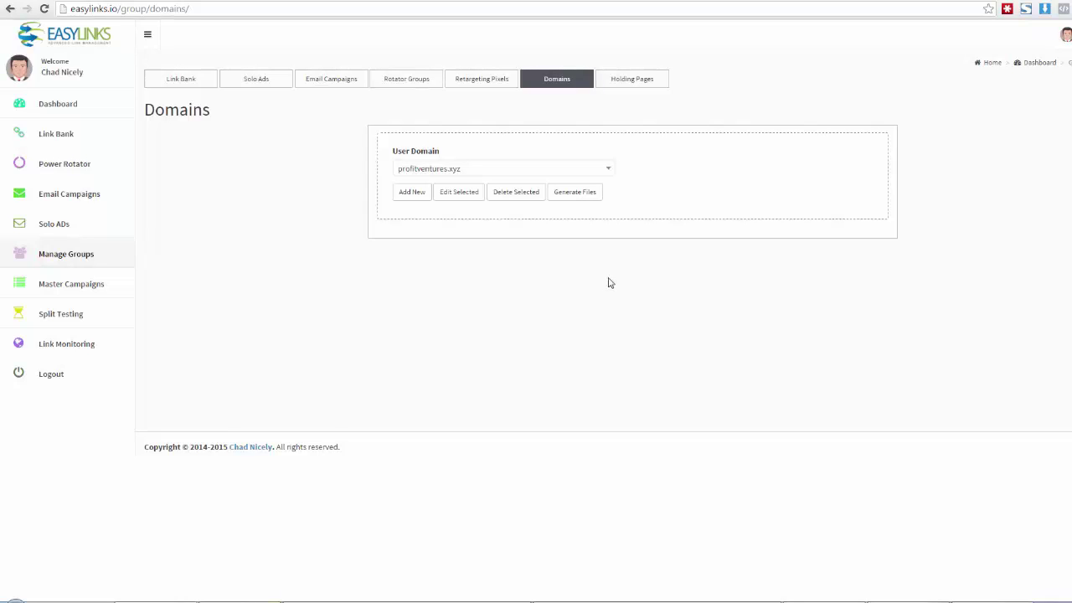
Step: Go to the Namecheap dashboard and open the MANAGE page for profitventures.xyz
left_click(832, 2)
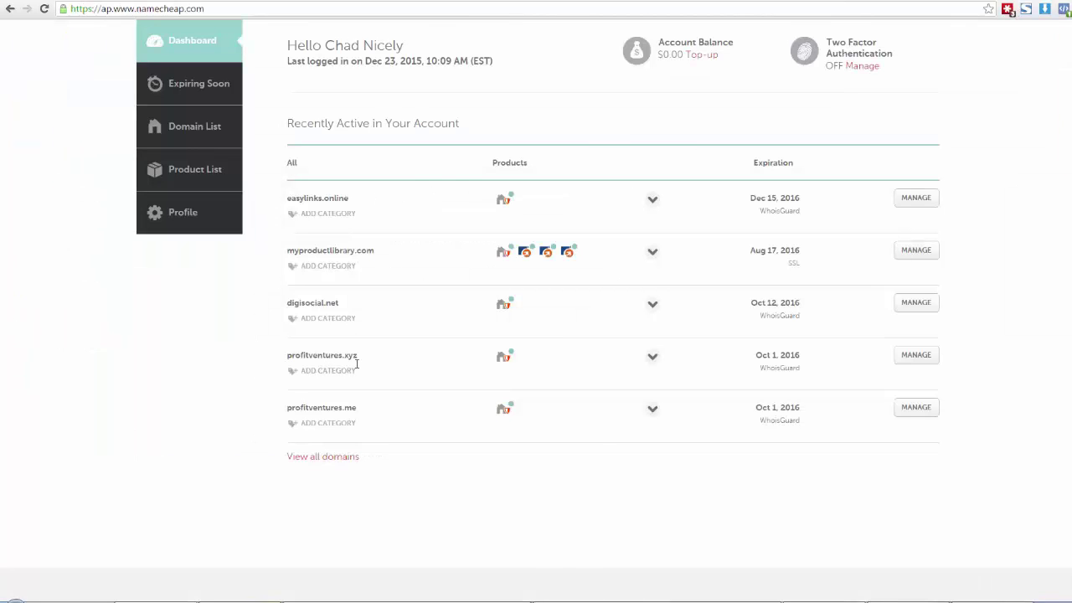
scroll(356, 363, "up", 1)
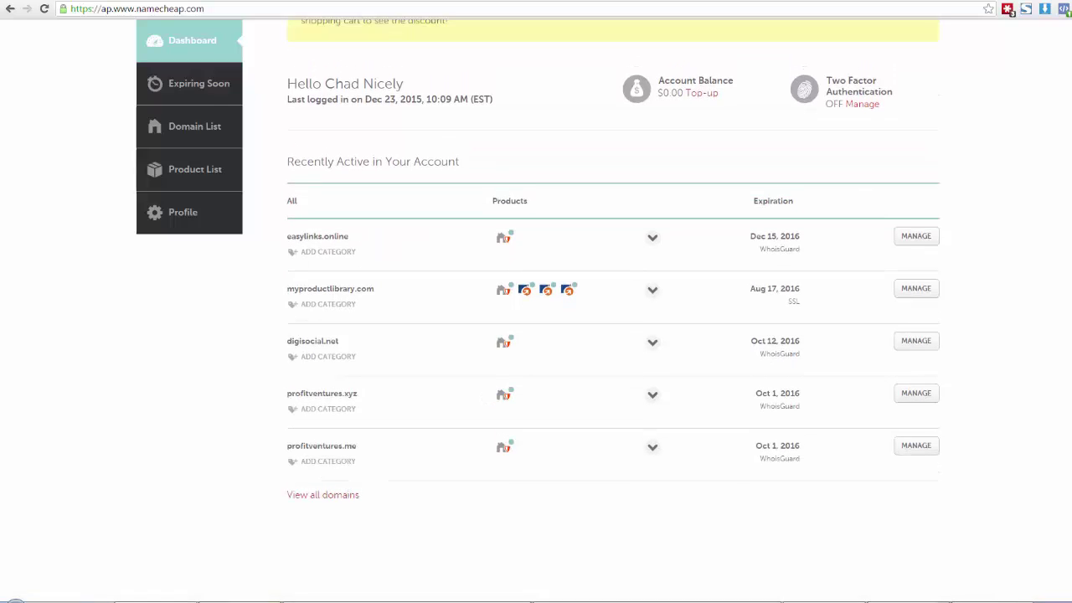
scroll(536, 318, "up", 3)
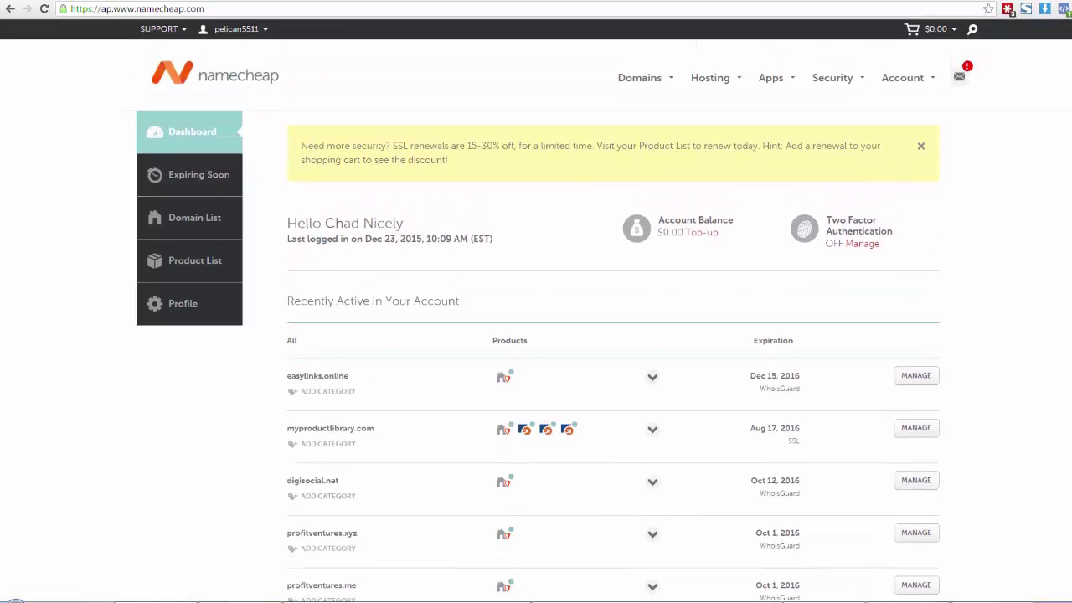
mouse_move(650, 87)
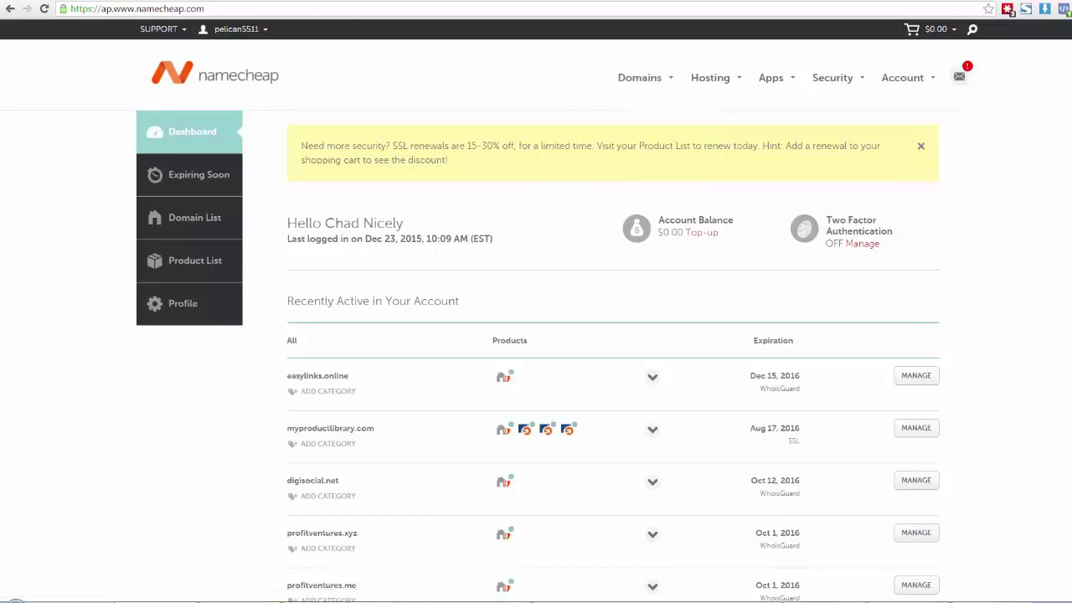
scroll(536, 336, "down", 3)
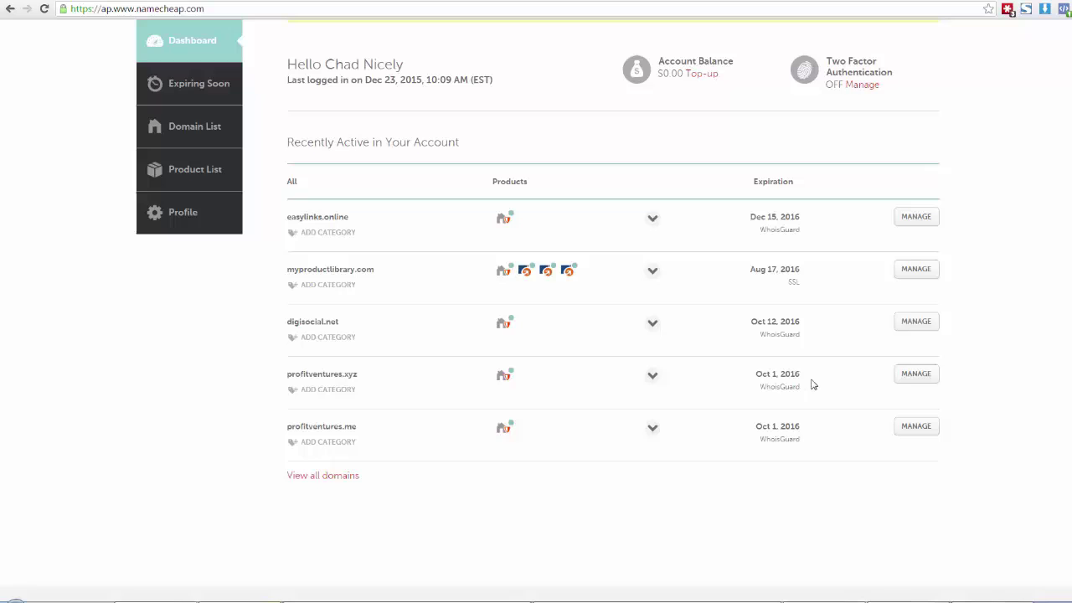
left_click(908, 378)
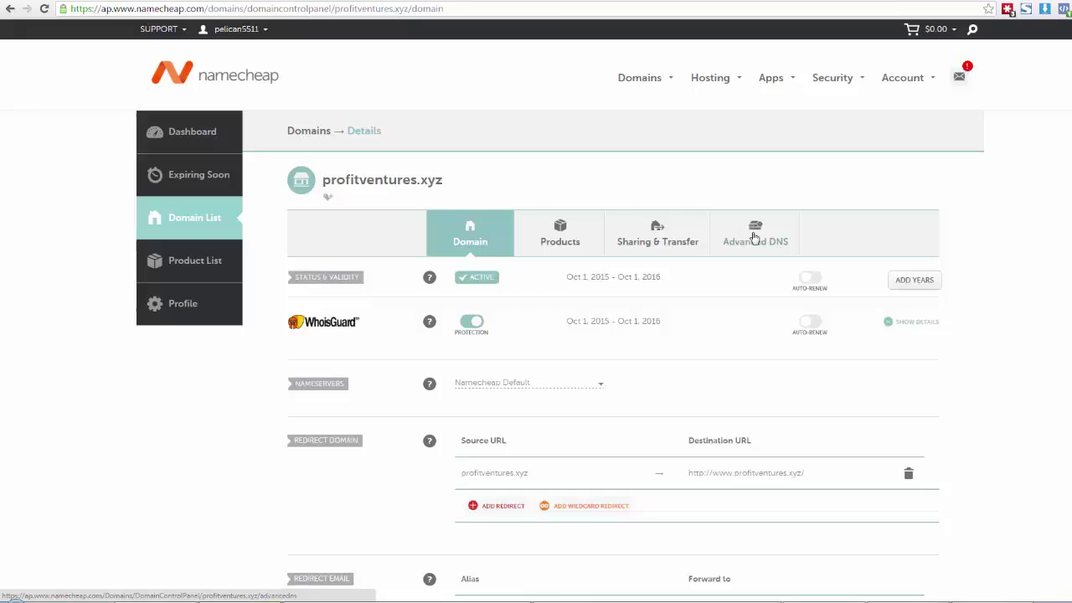
Step: Show the Advanced DNS host records: the www CNAME and the @ URL redirect
left_click(753, 237)
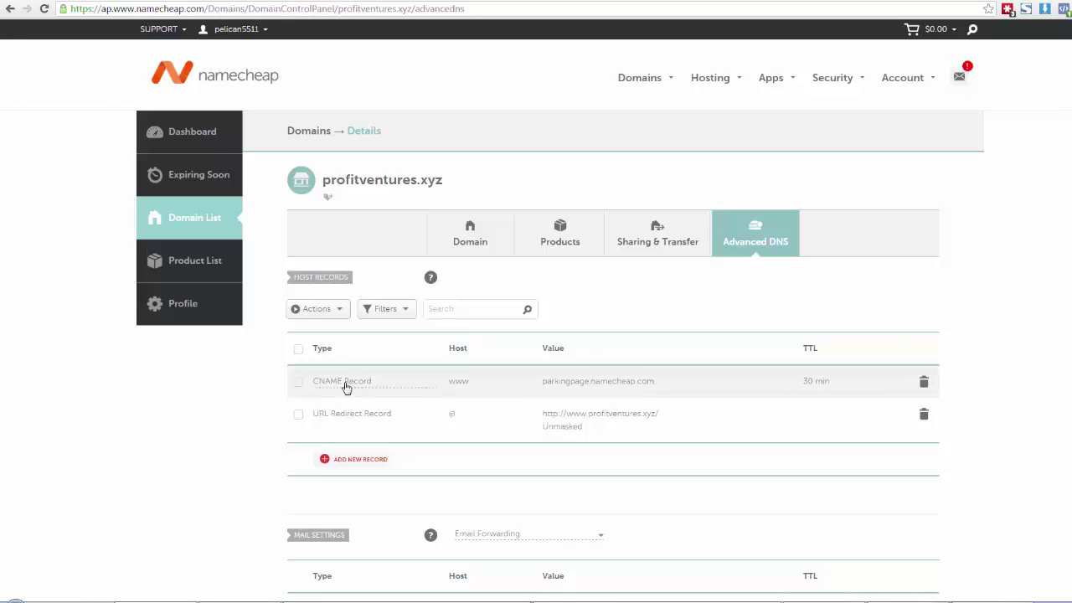
Step: Change the www CNAME record to host @, value chadnicely-bonus.easylinks.online, TTL Automatic, and save
left_click(474, 383)
left_click_drag(477, 383, 452, 382)
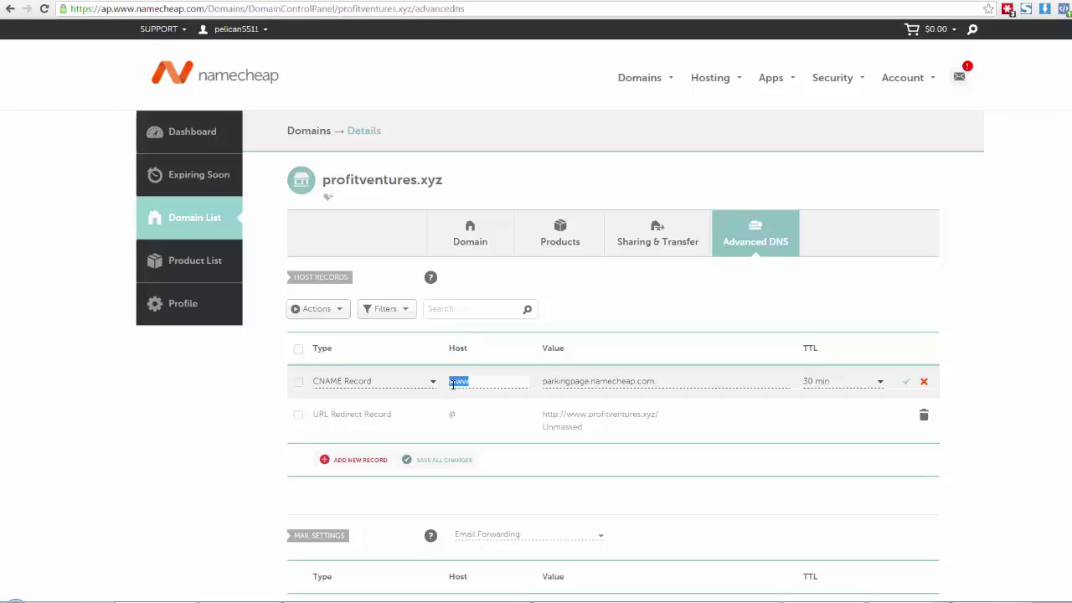
type("@")
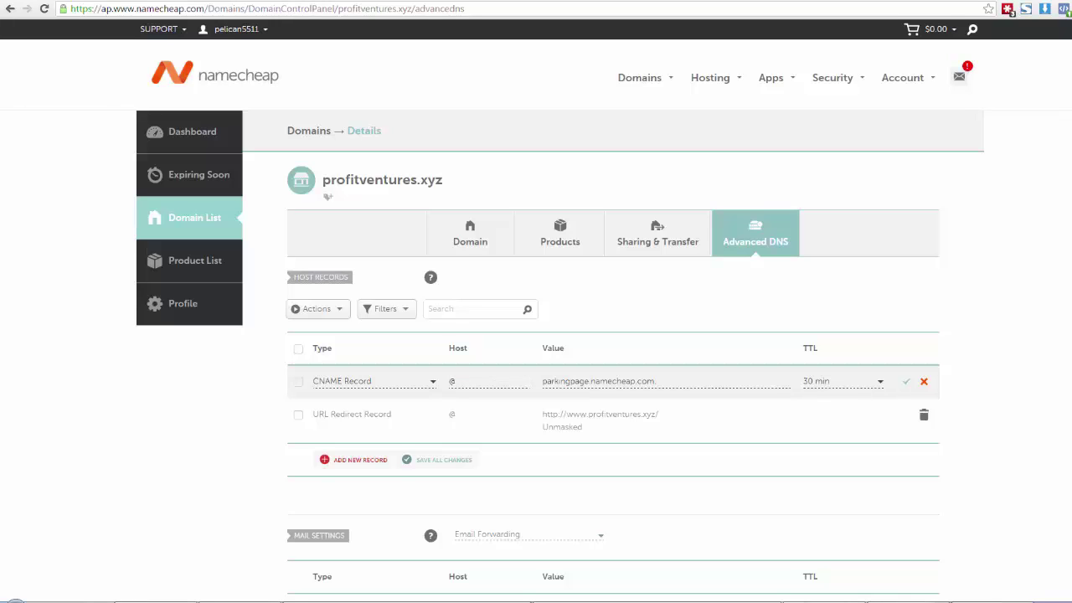
left_click_drag(662, 382, 528, 385)
key("ctrl+v")
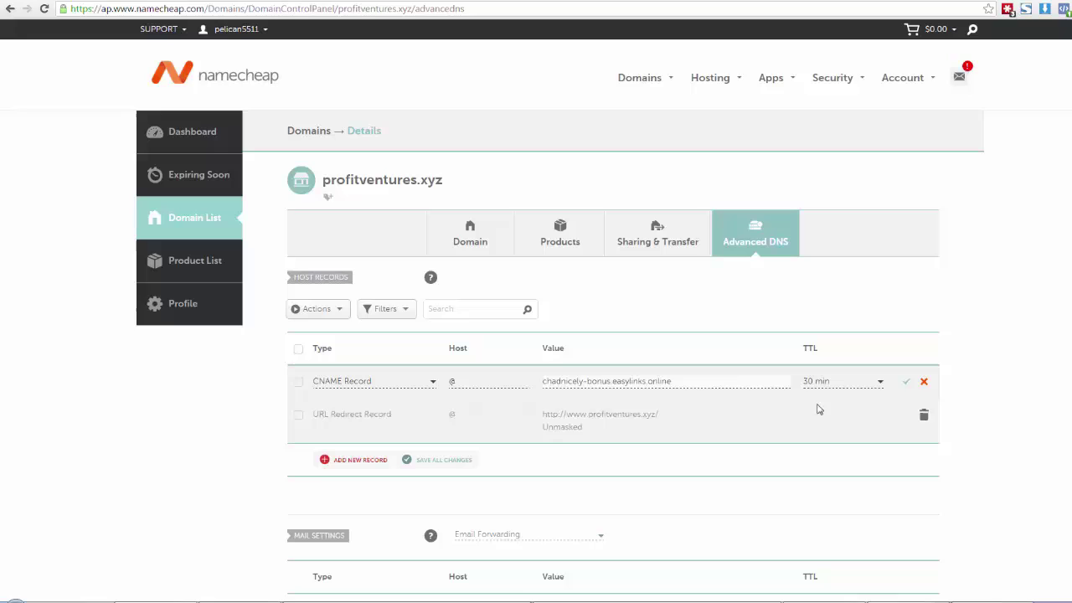
left_click(881, 384)
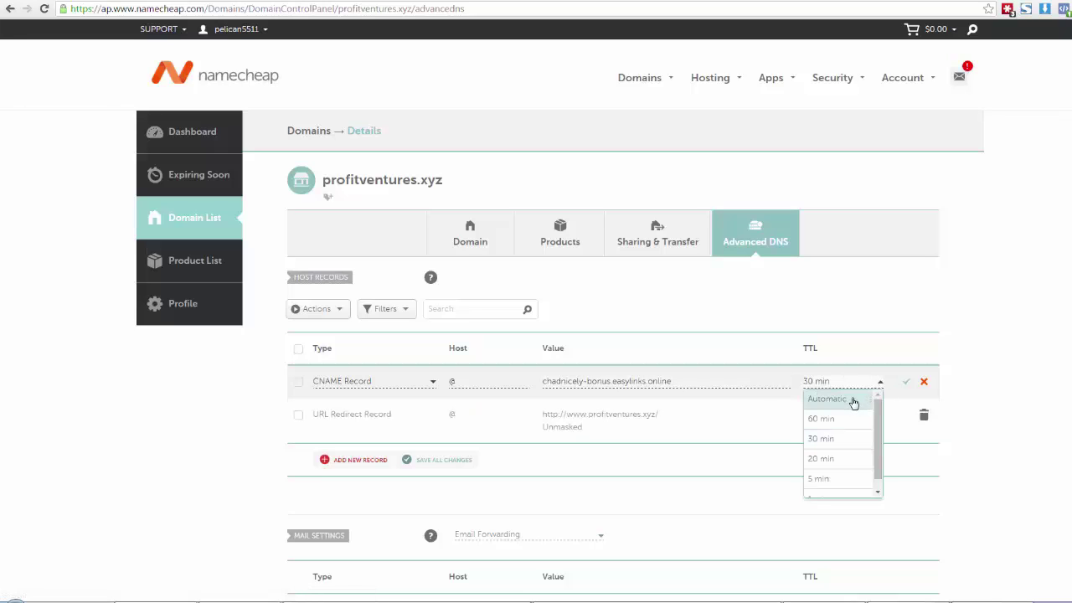
left_click(853, 404)
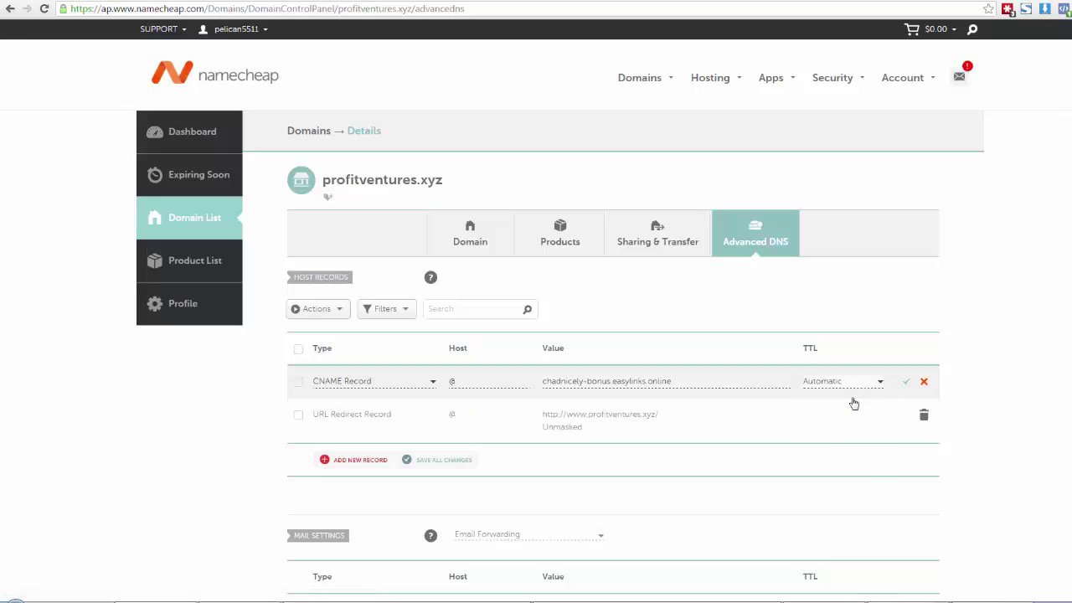
left_click(905, 382)
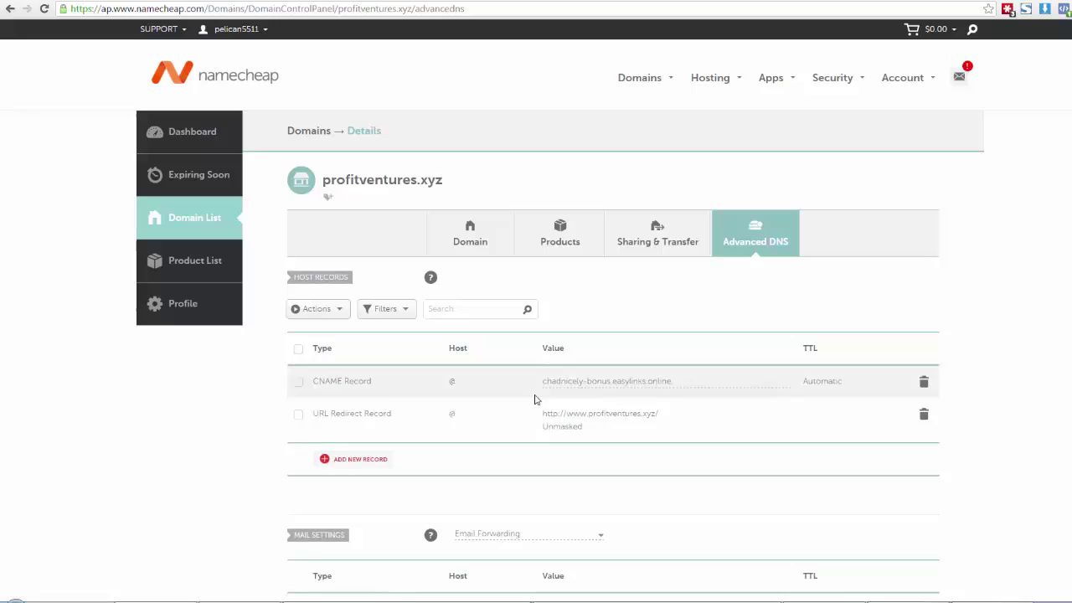
Step: Convert the @ URL redirect into a www CNAME to chadnicely-bonus.easylinks.online, TTL Automatic, and save
left_click(398, 417)
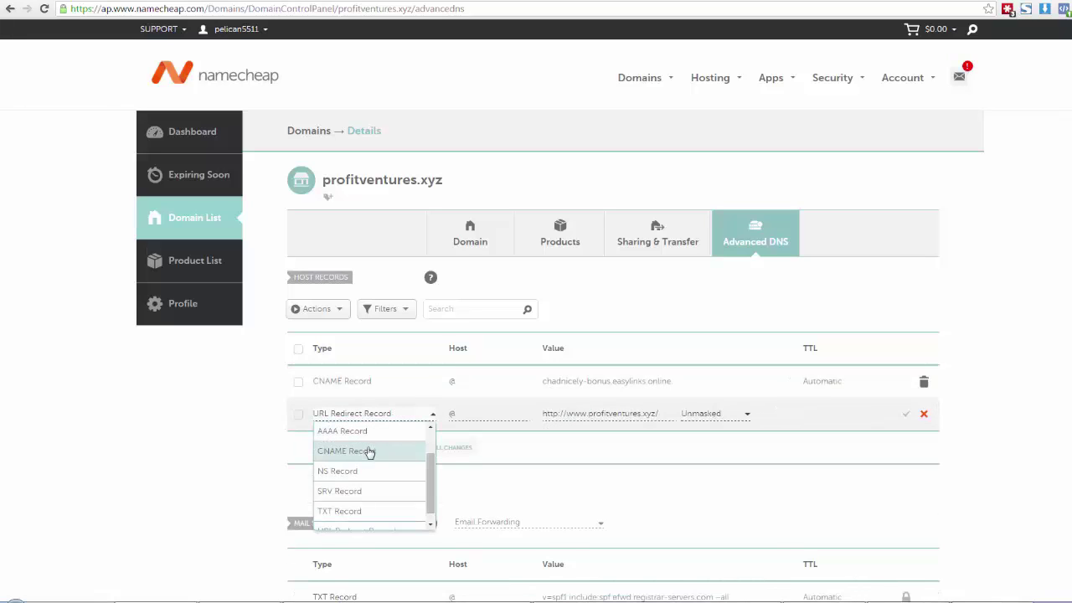
left_click(369, 452)
left_click(464, 417)
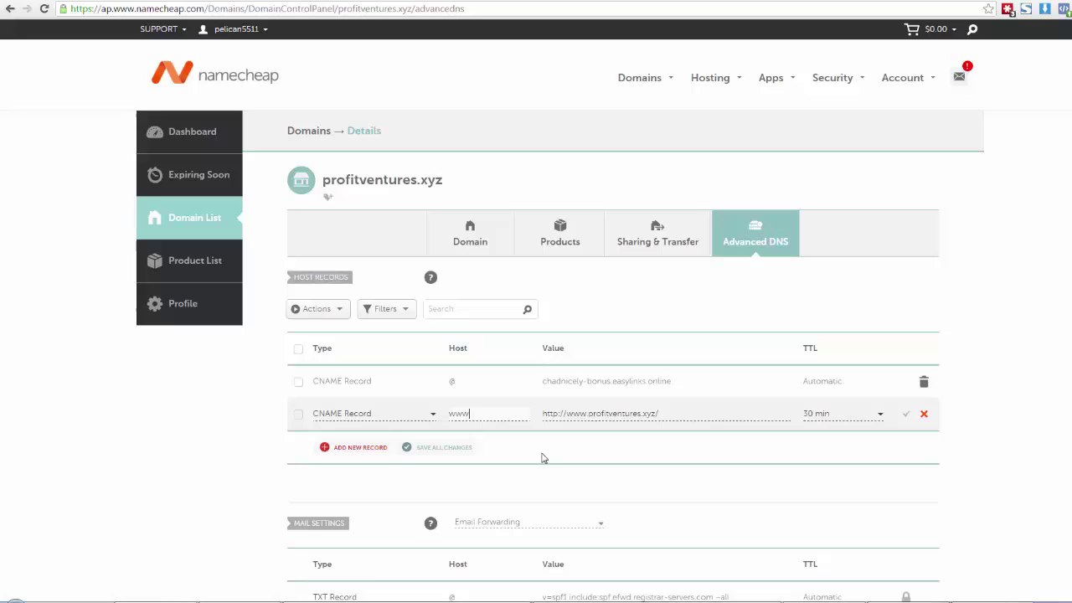
left_click(676, 382)
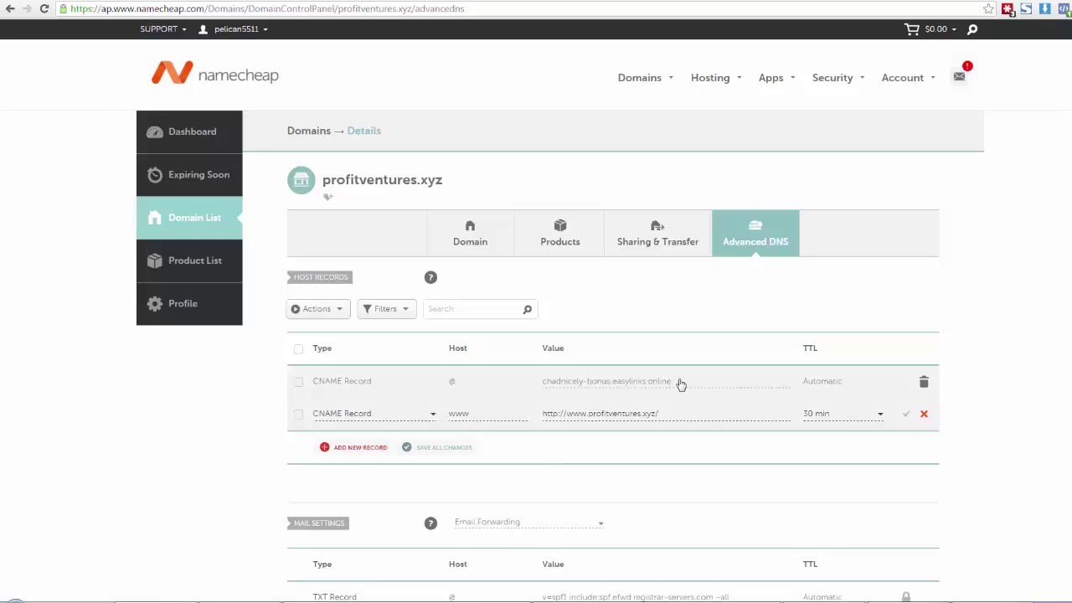
left_click_drag(680, 381, 543, 378)
key("ctrl+c")
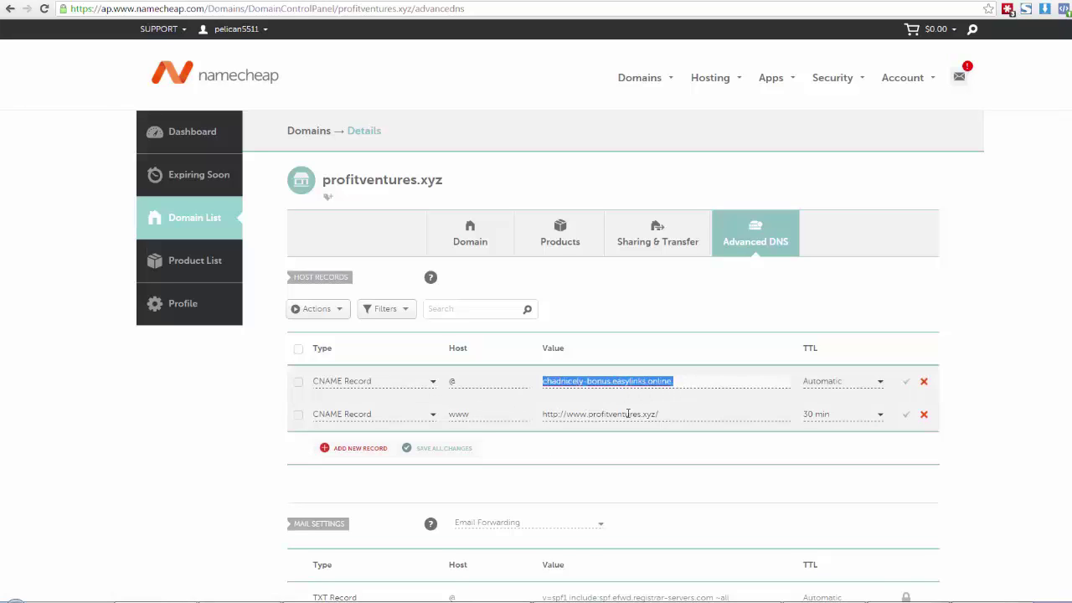
left_click(610, 414)
key("ctrl+a")
key("ctrl+v")
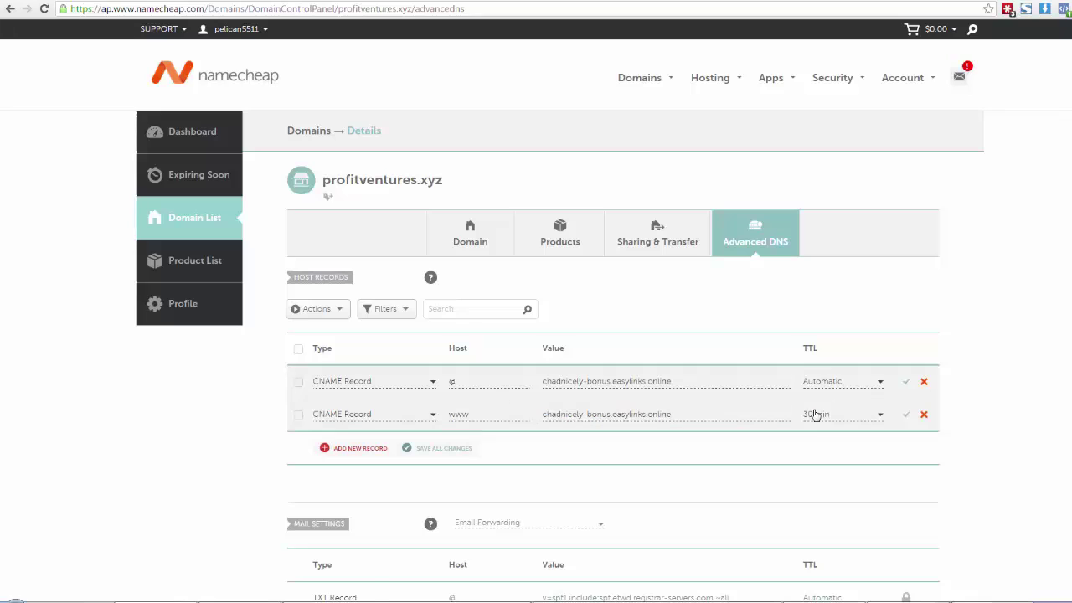
left_click(878, 416)
left_click(852, 432)
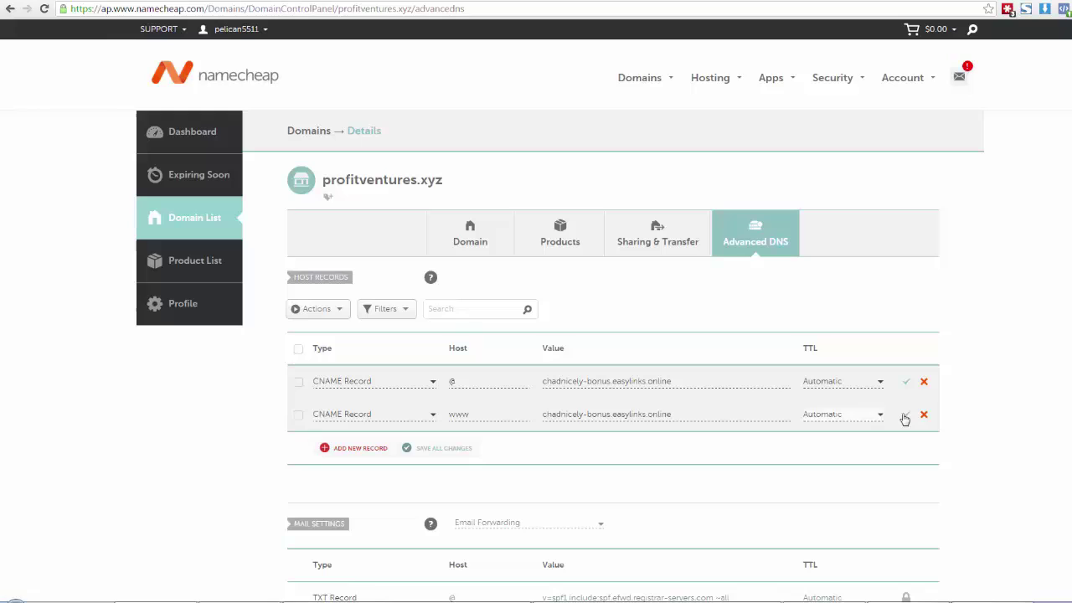
left_click(906, 415)
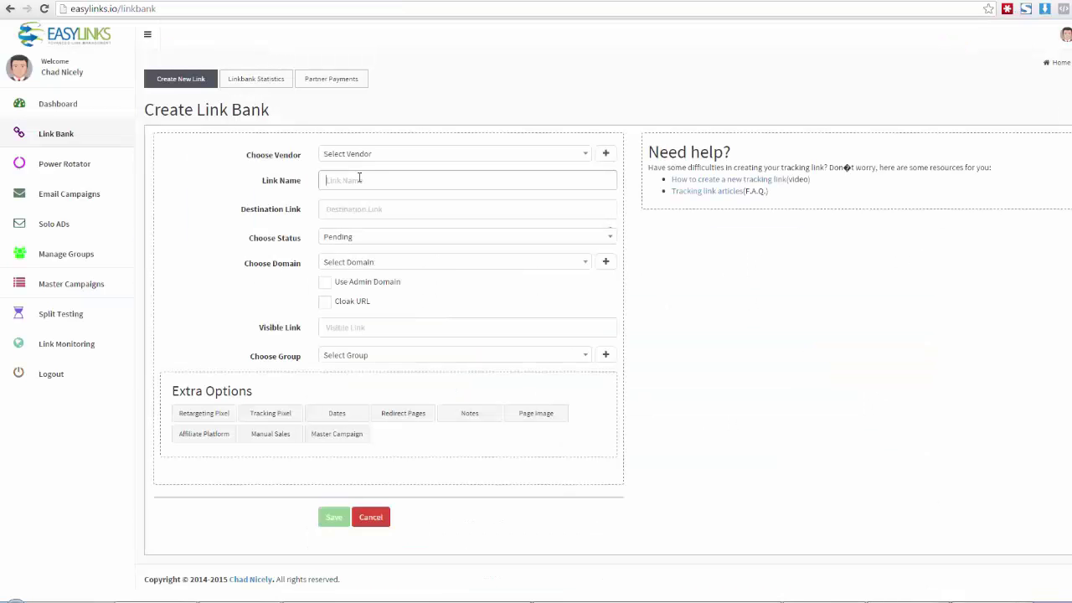
type("Ebay")
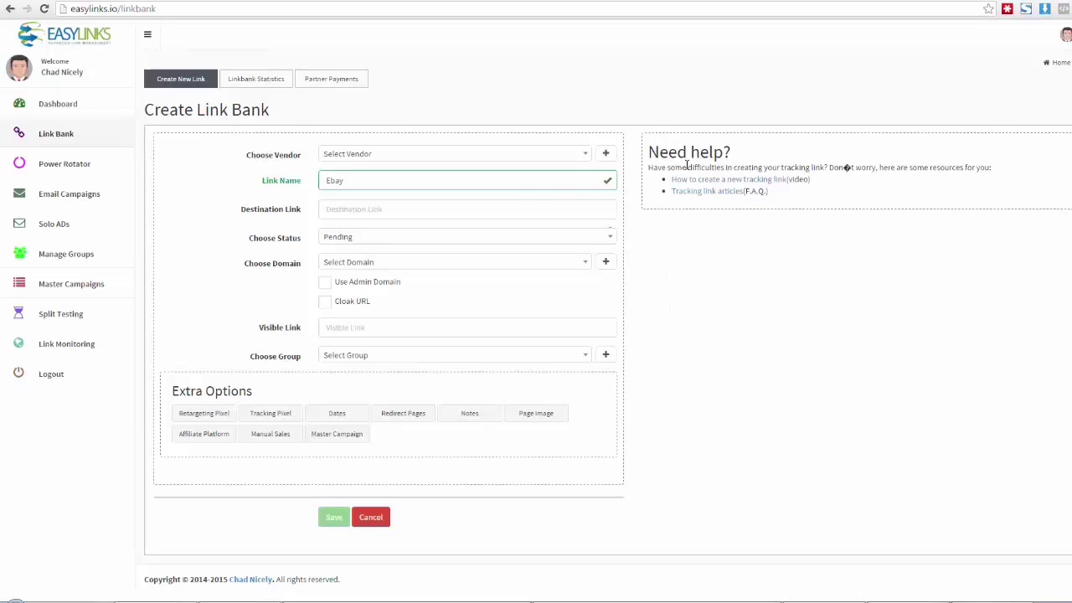
left_click(531, 209)
type("h")
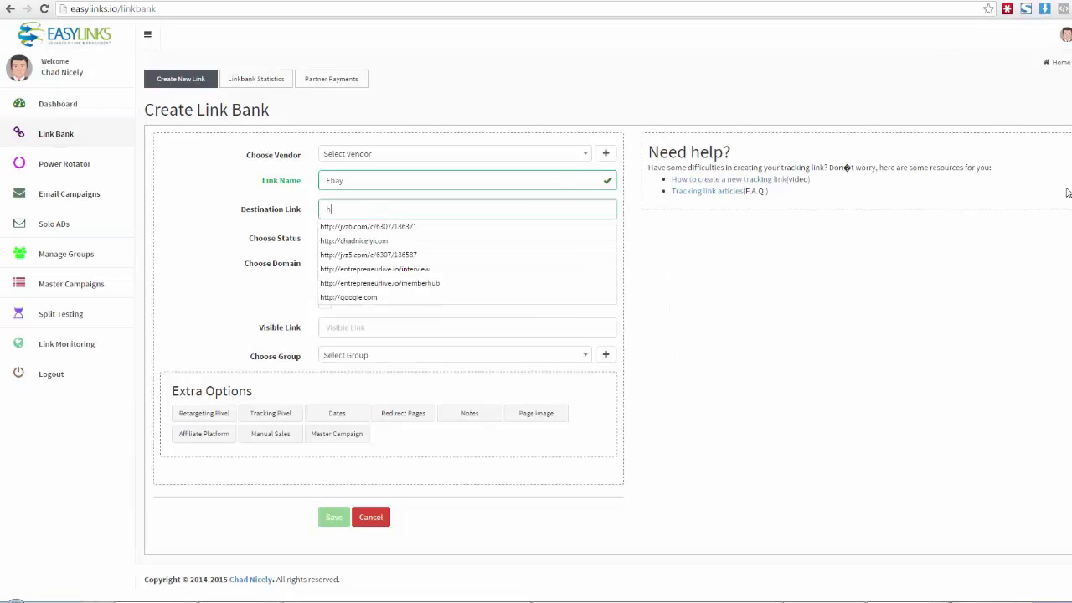
type("ttp://ebay.")
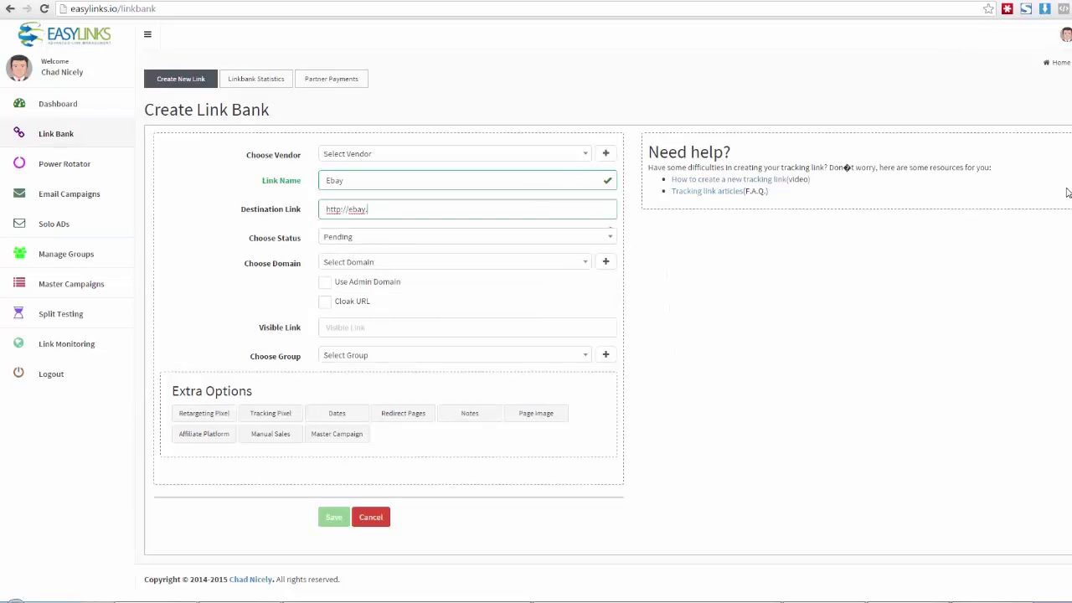
type("com")
left_click(609, 237)
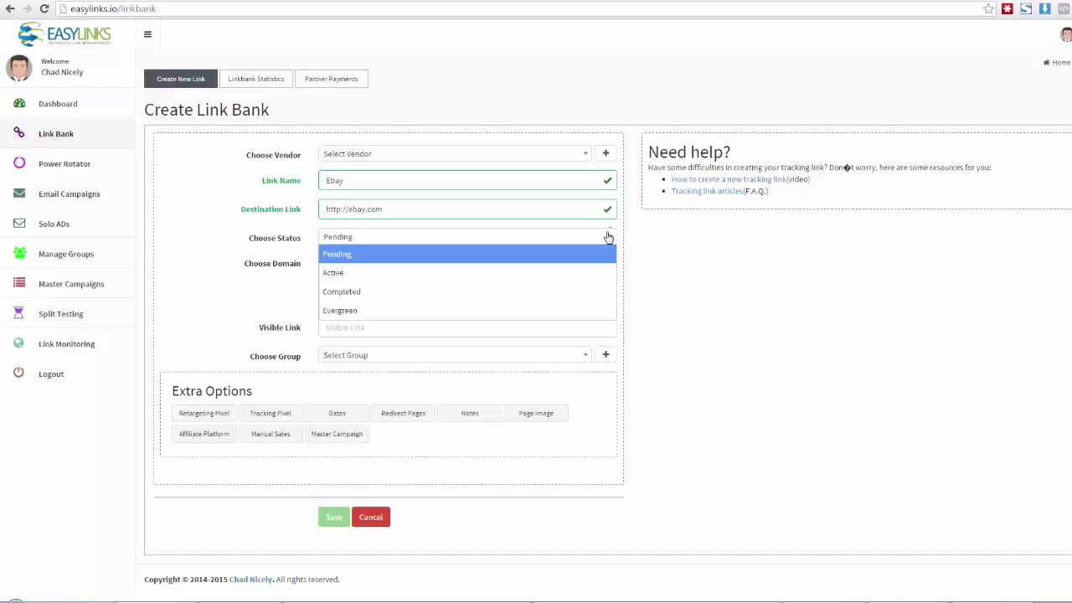
left_click(553, 274)
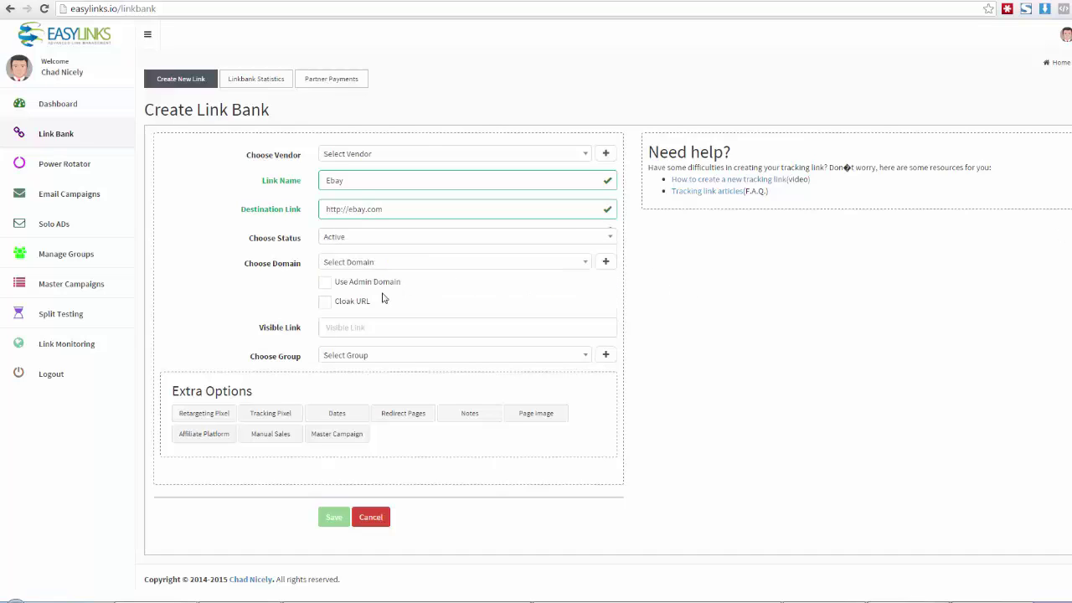
Step: Put it on profitventures.xyz with visible link ebay, save it, and copy its short URL
left_click(396, 265)
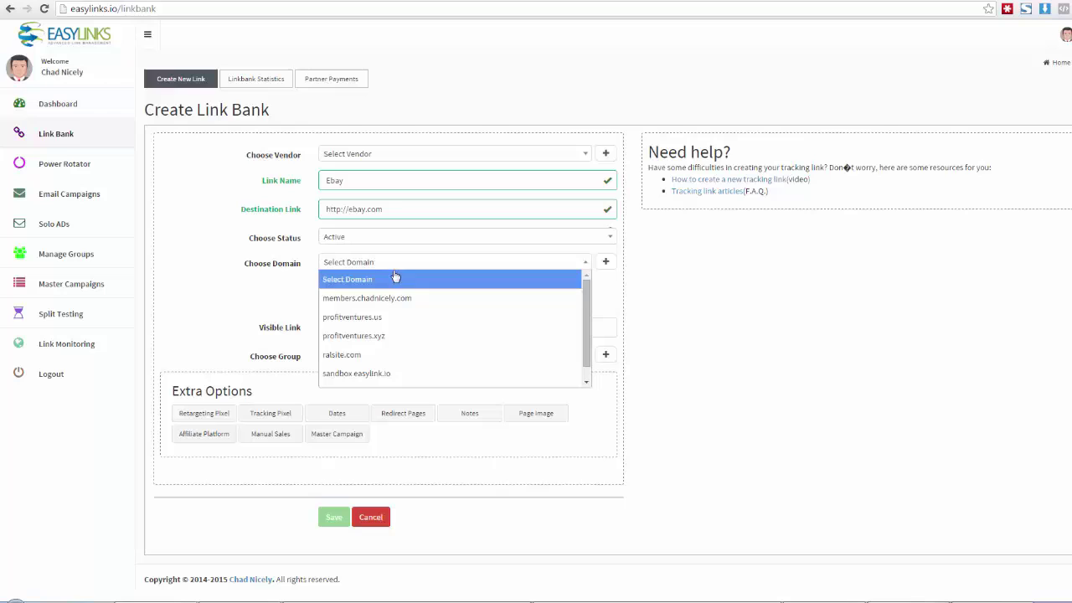
left_click(364, 336)
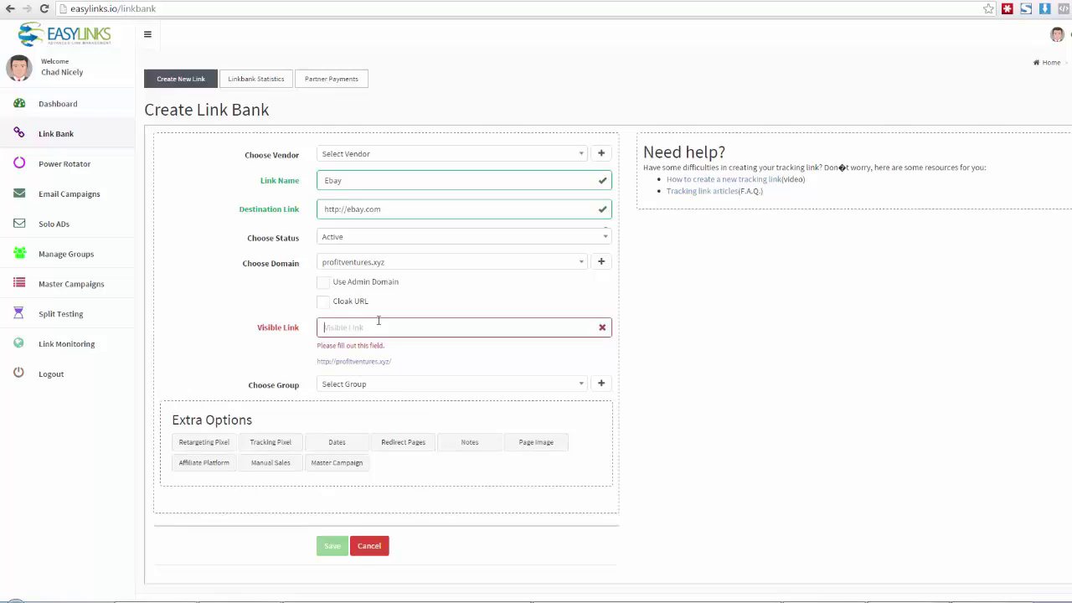
type("ebay")
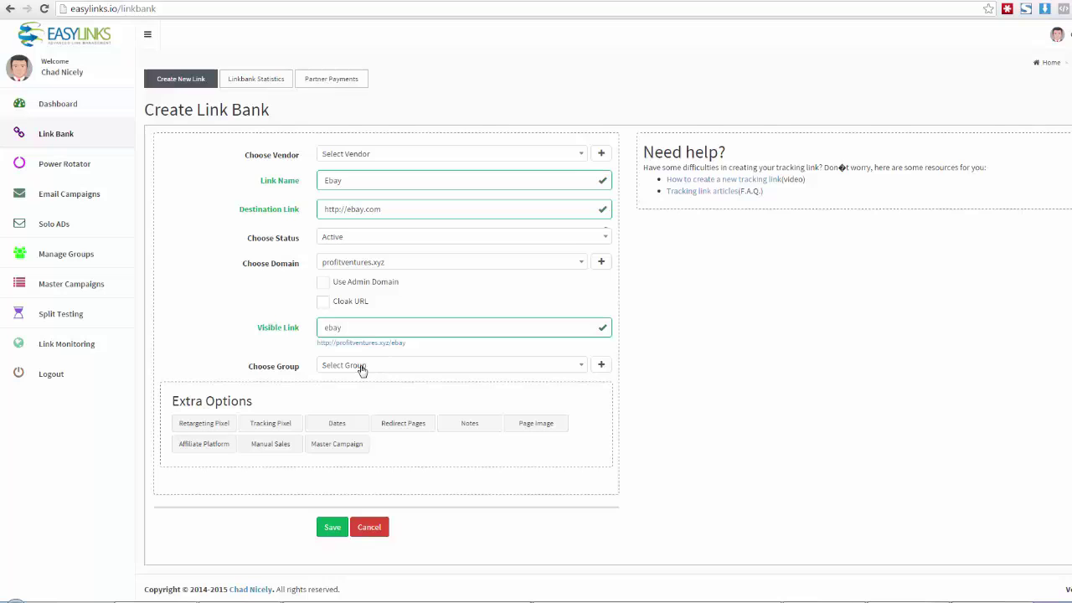
left_click(332, 527)
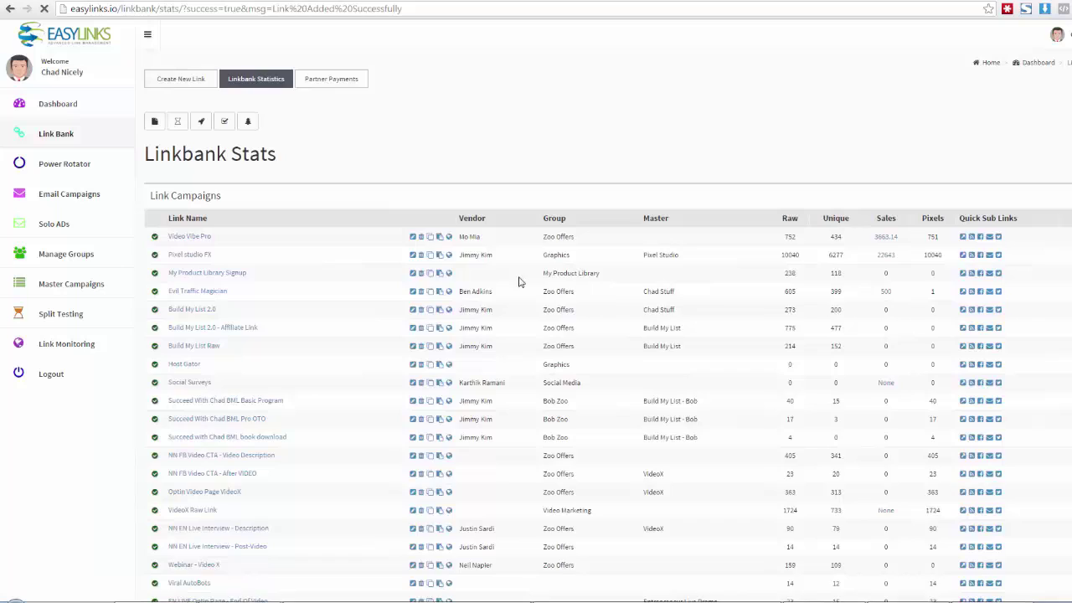
left_click(422, 419)
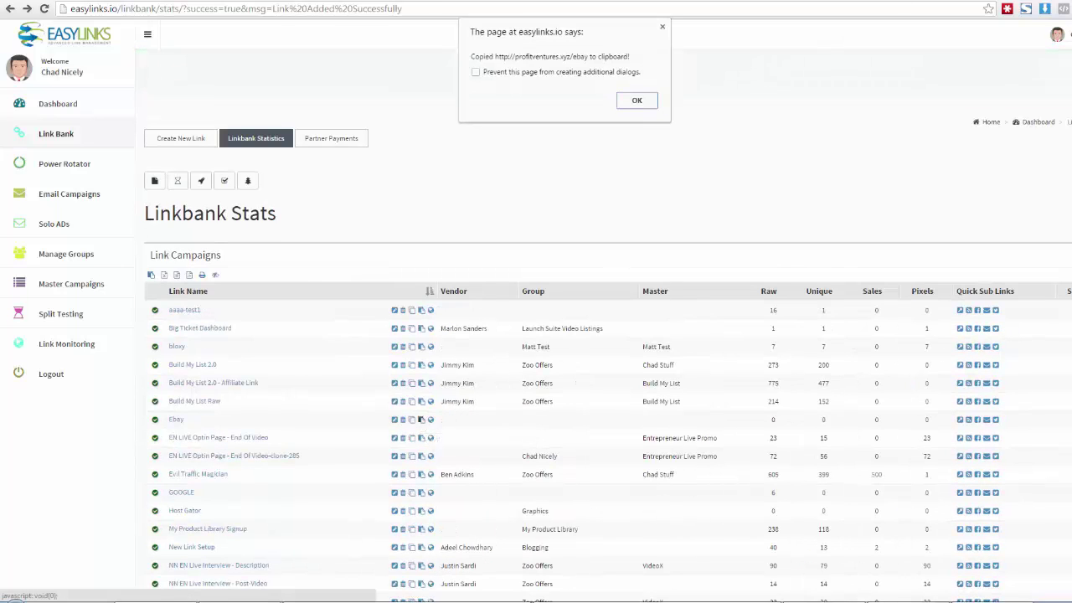
left_click(636, 100)
key("ctrl+t")
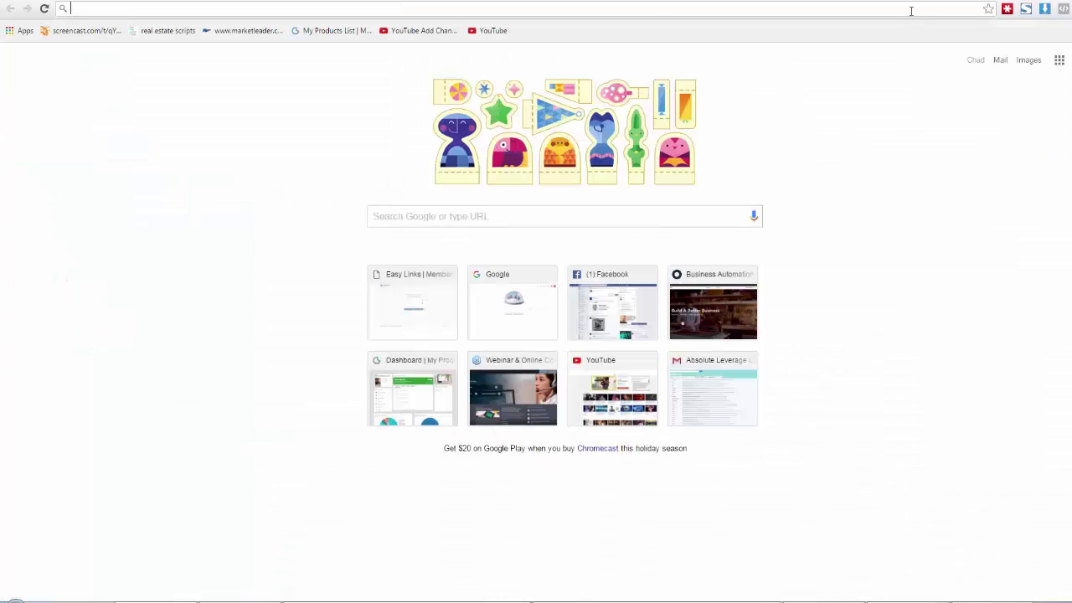
left_click(930, 64)
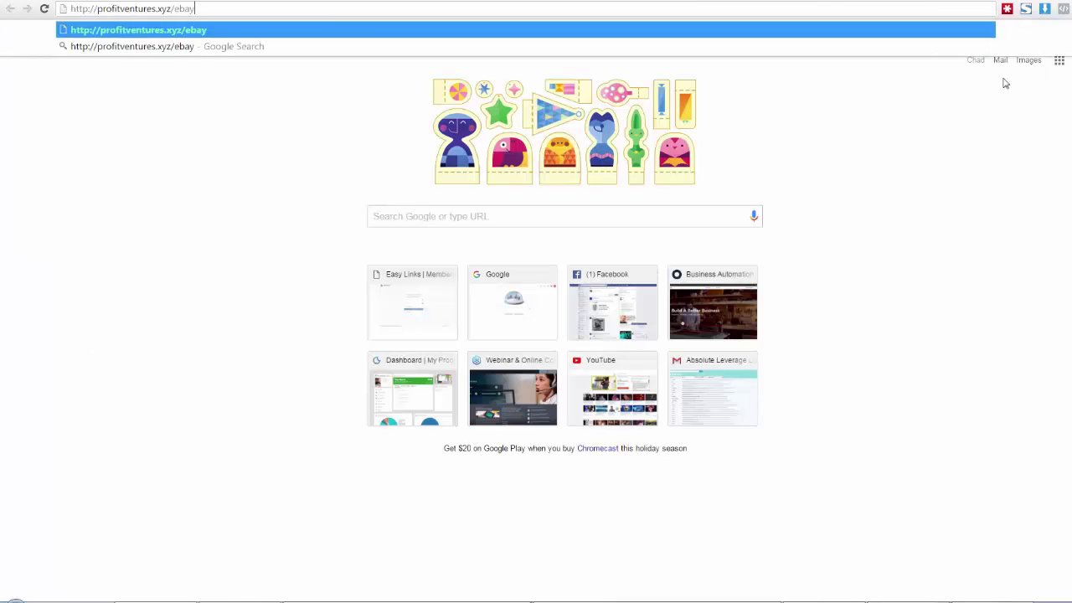
key("Return")
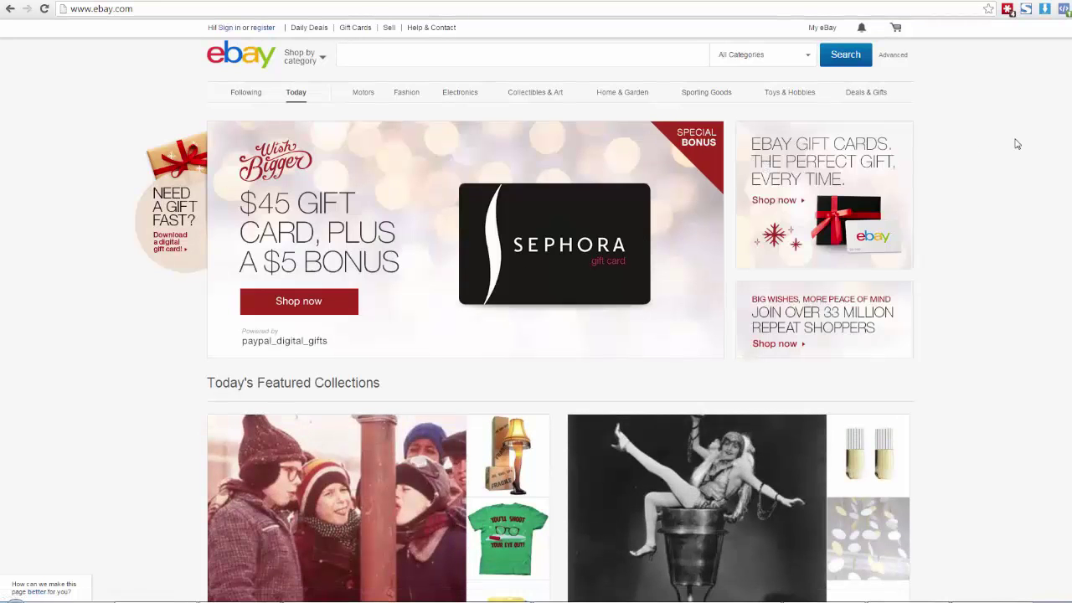
key("ctrl+Tab")
left_click(323, 221)
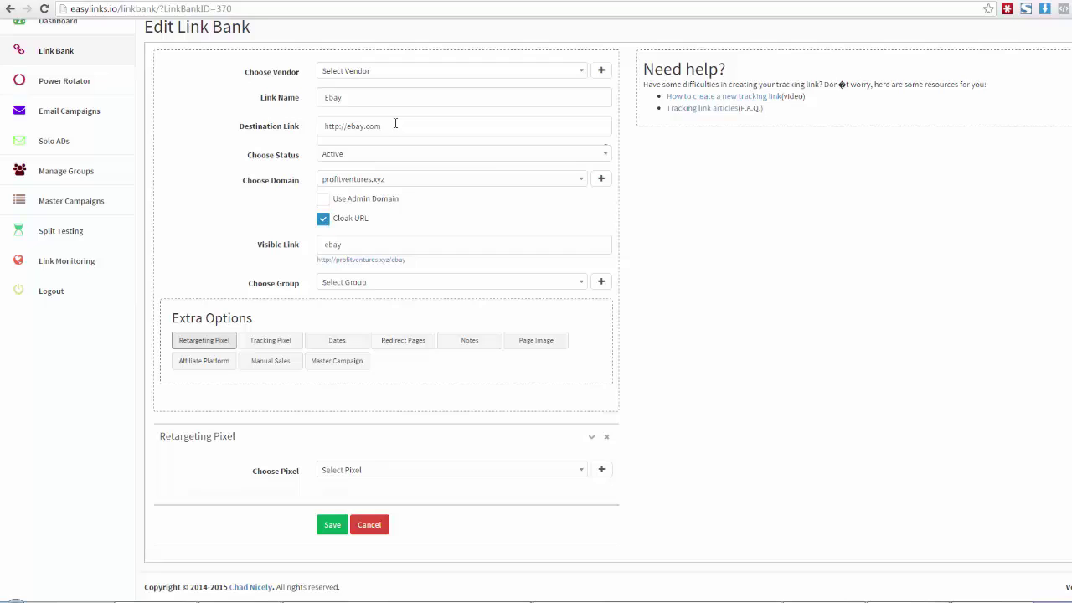
left_click_drag(395, 123, 318, 127)
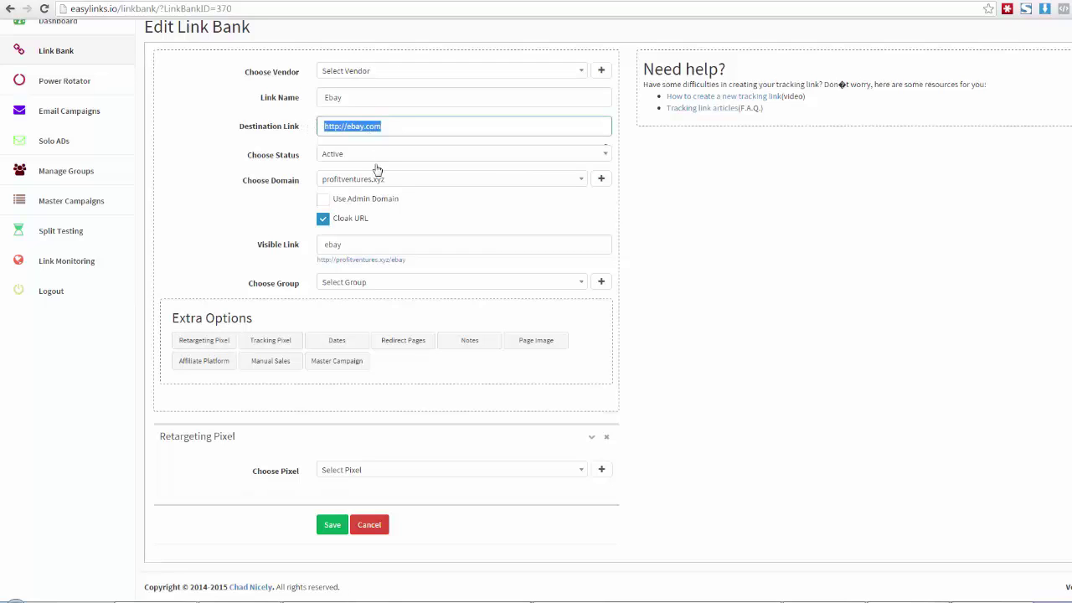
left_click_drag(415, 263, 316, 264)
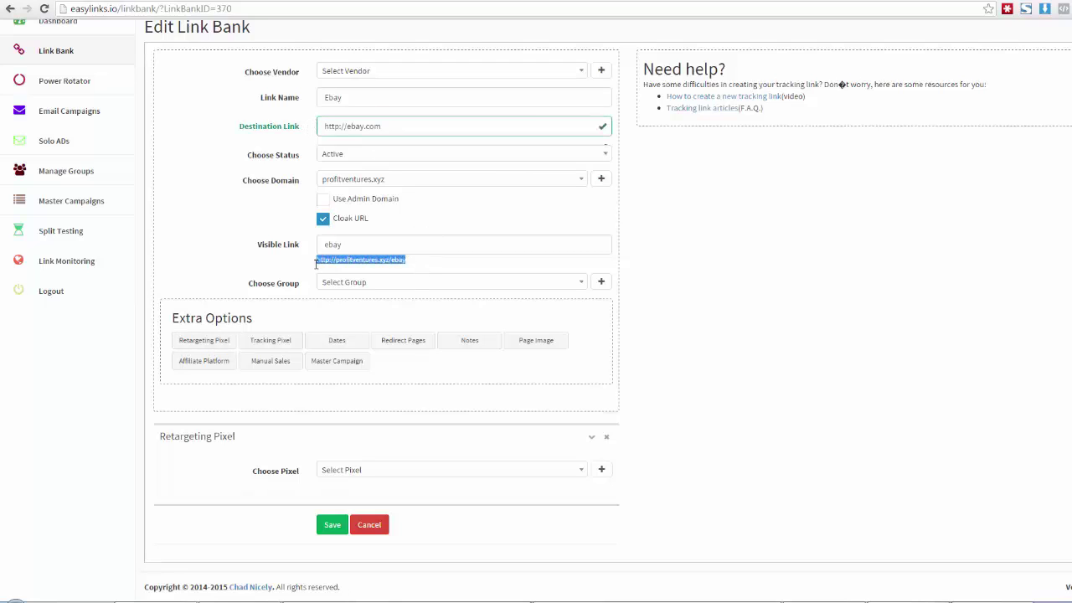